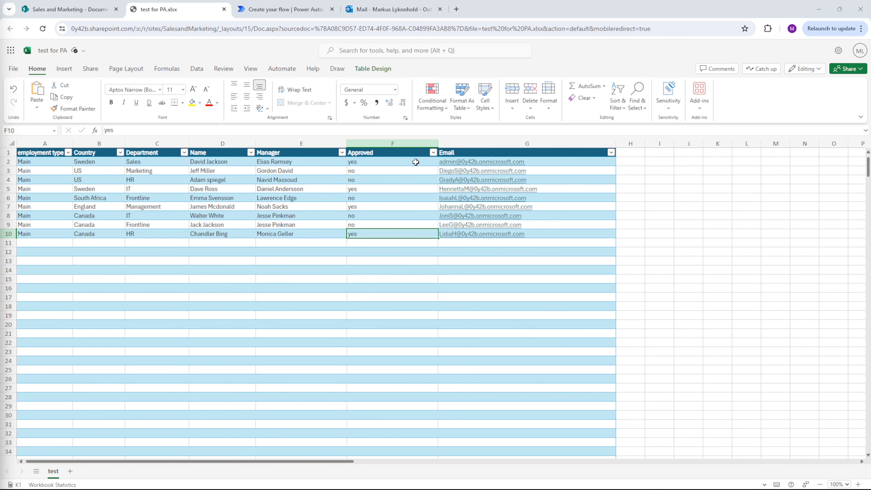
Step: Examine the rows marked yes in the Approved column of the employee table
left_click(405, 163)
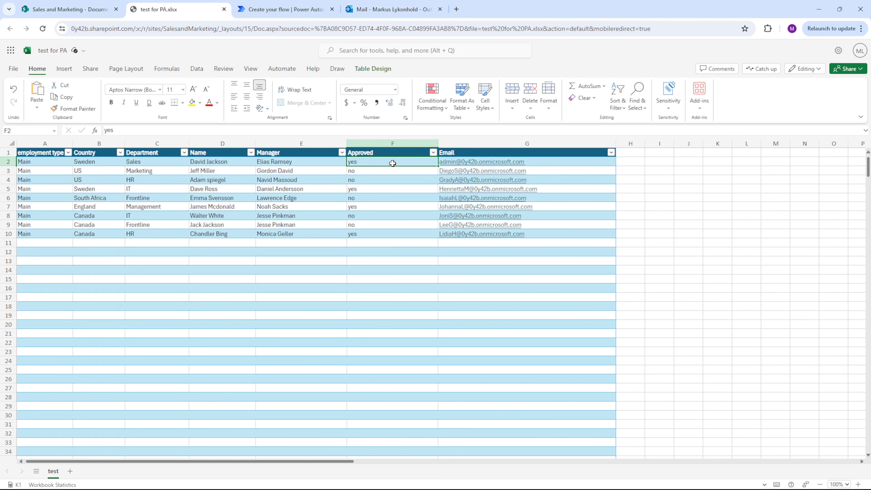
left_click(398, 189)
left_click(396, 208)
Step: Switch to Power Automate and create an instant cloud flow named Autoemailer that uses the Manually trigger a flow trigger
key("ctrl+Tab")
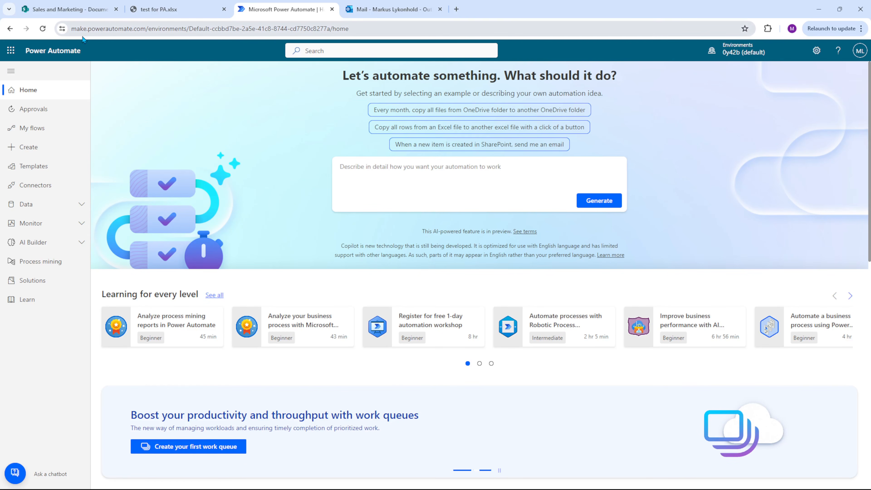
left_click(18, 52)
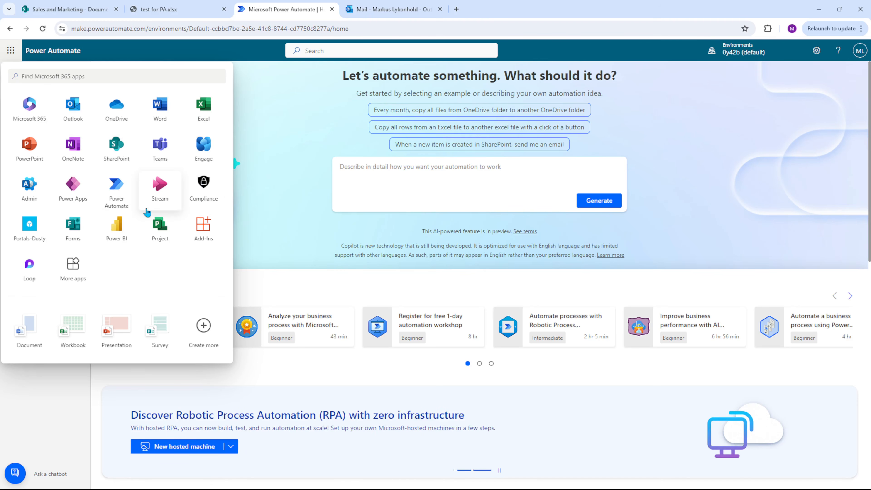
left_click(254, 175)
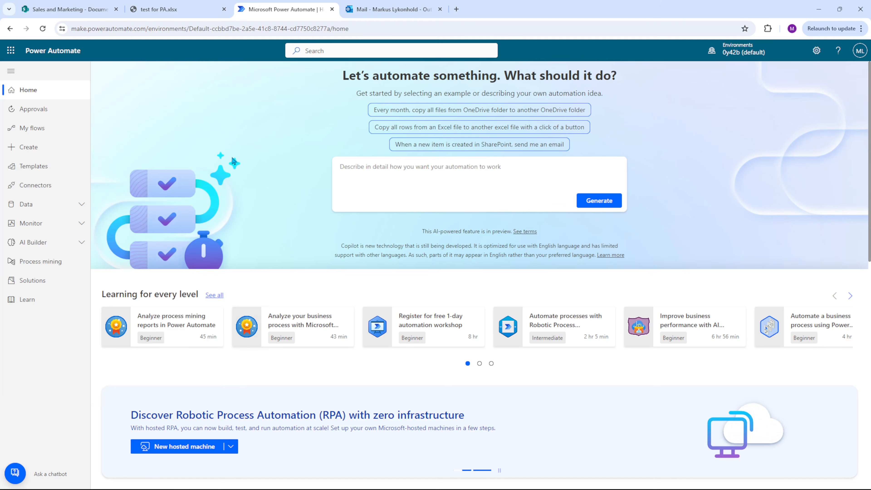
left_click(71, 151)
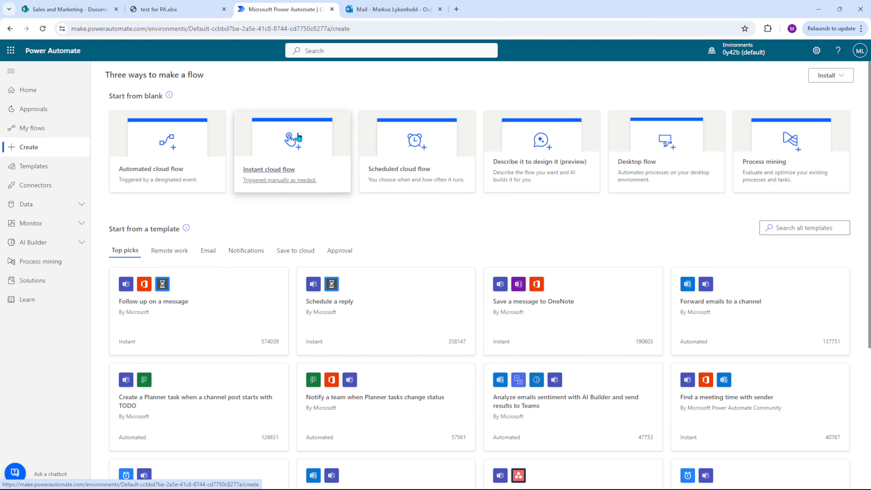
left_click(298, 137)
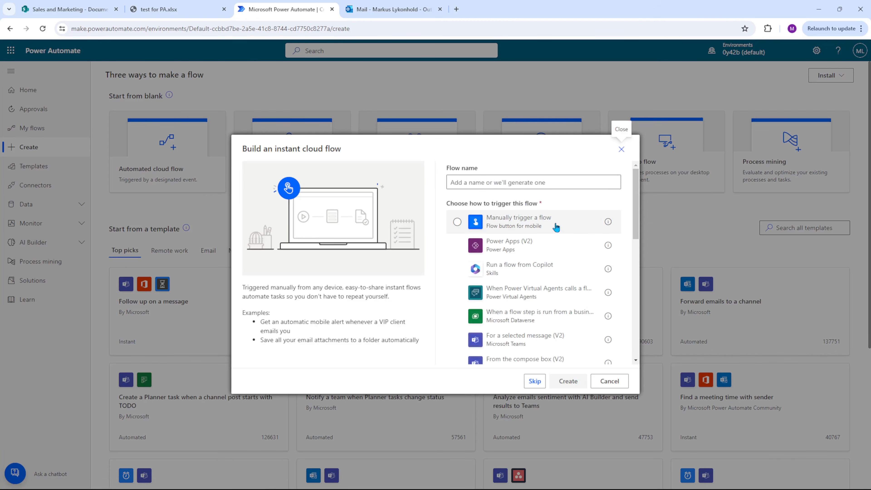
left_click(554, 227)
left_click(532, 185)
type("Autoemailer")
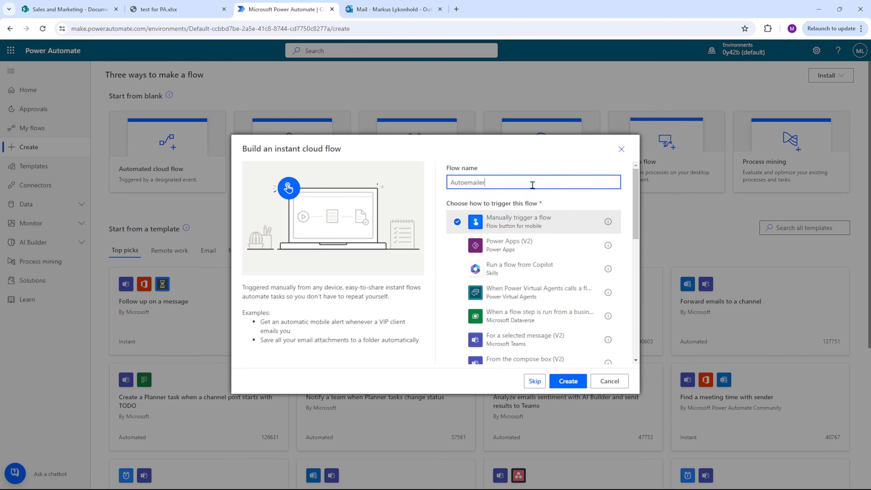
left_click(522, 153)
left_click(566, 386)
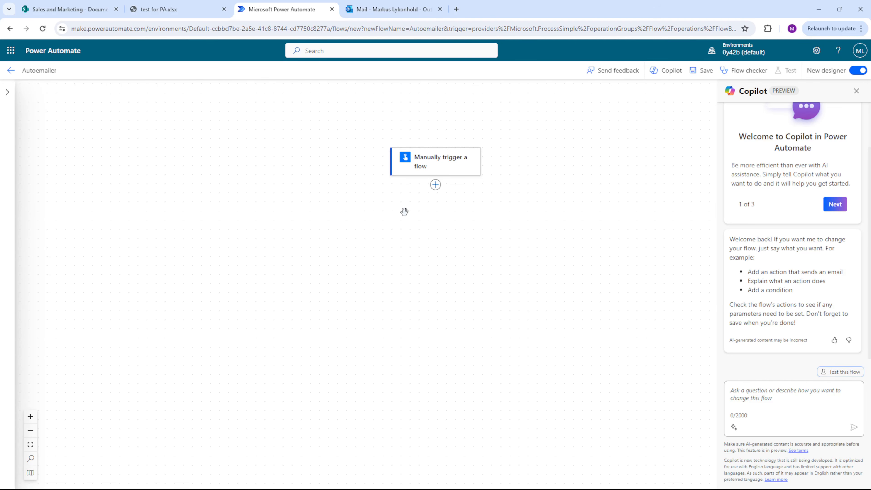
Step: Add the Excel Online (Business) action List rows present in a table after the manual trigger
left_click_drag(397, 214, 379, 220)
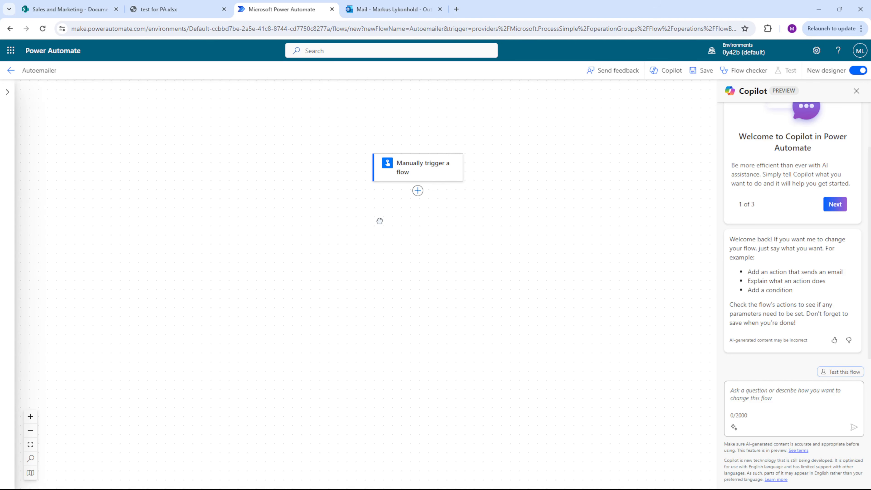
left_click(88, 11)
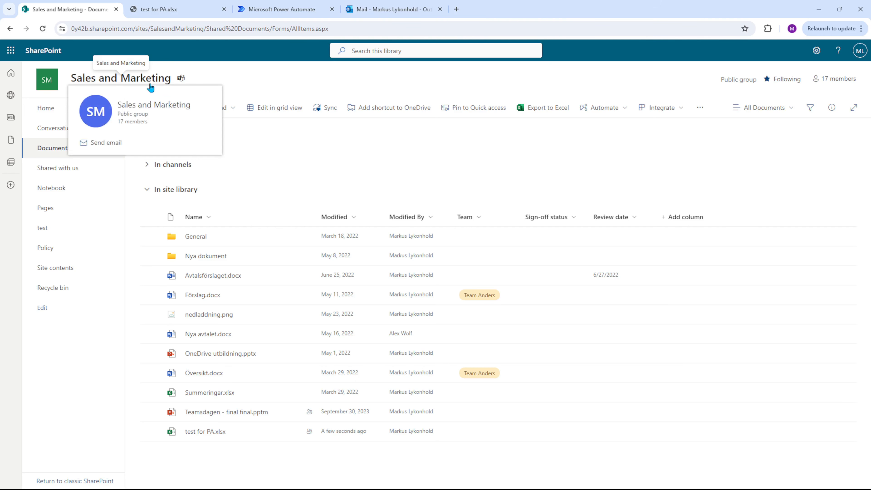
left_click(271, 10)
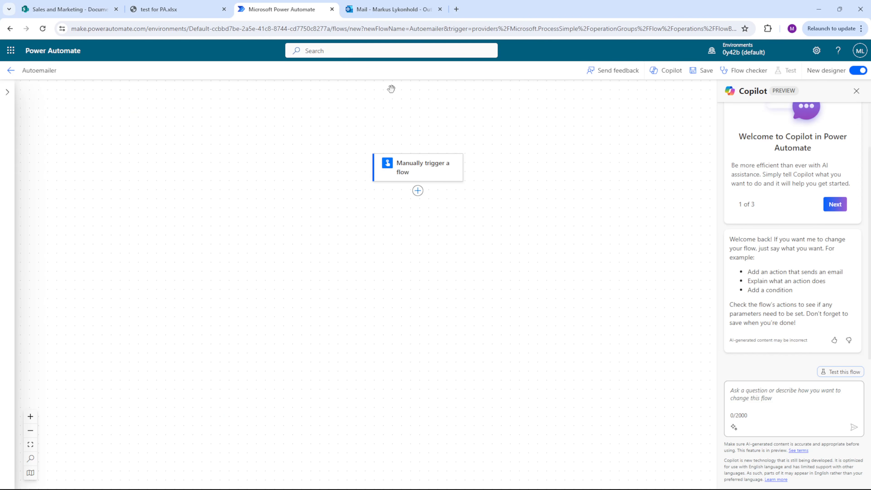
left_click(418, 191)
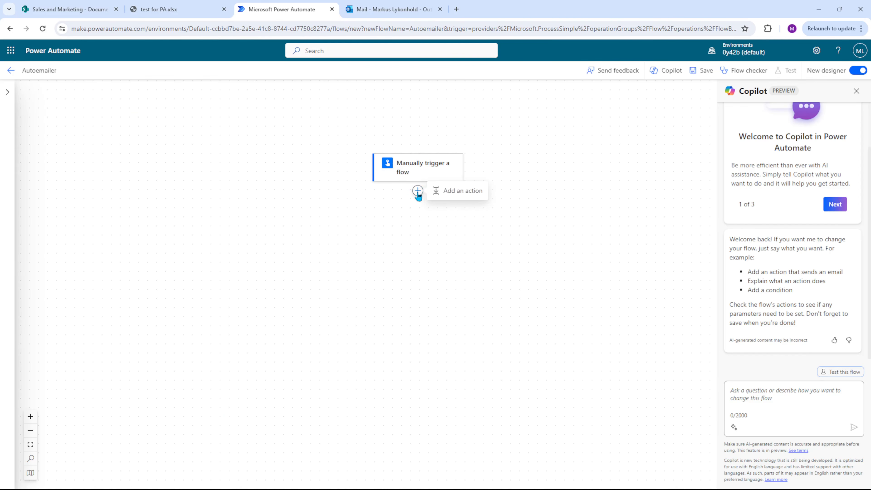
left_click(449, 192)
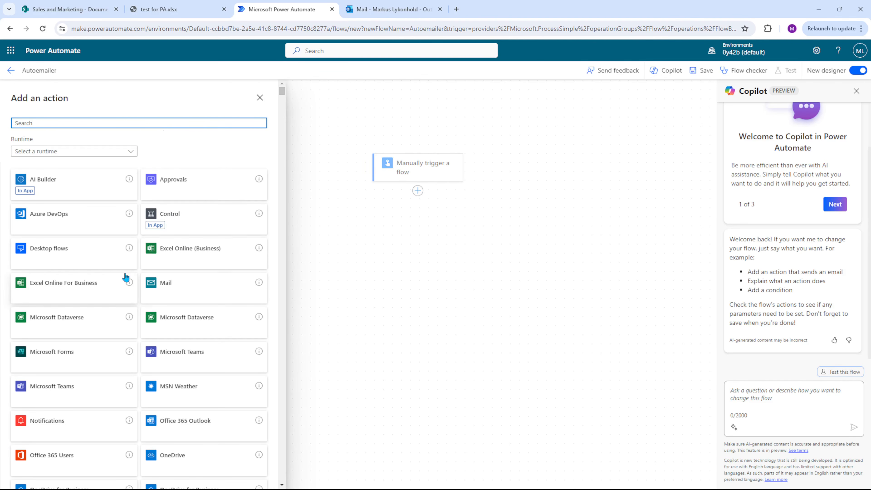
left_click(197, 253)
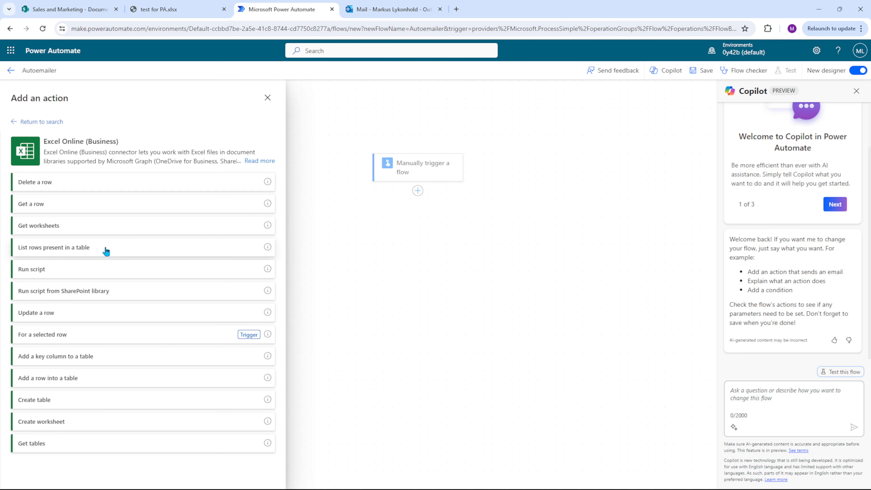
left_click(114, 252)
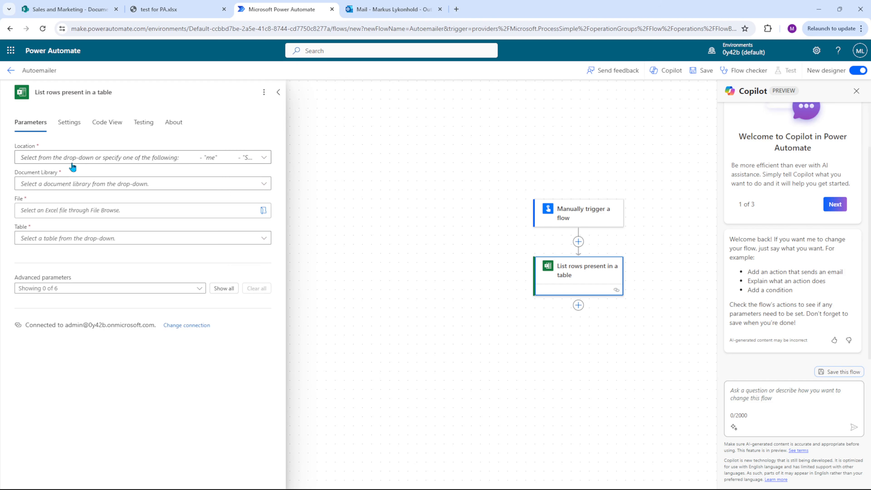
Step: Point the list rows action to the file test for PA.xlsx in the Documents library of Group - Sales and Marketing
left_click(246, 157)
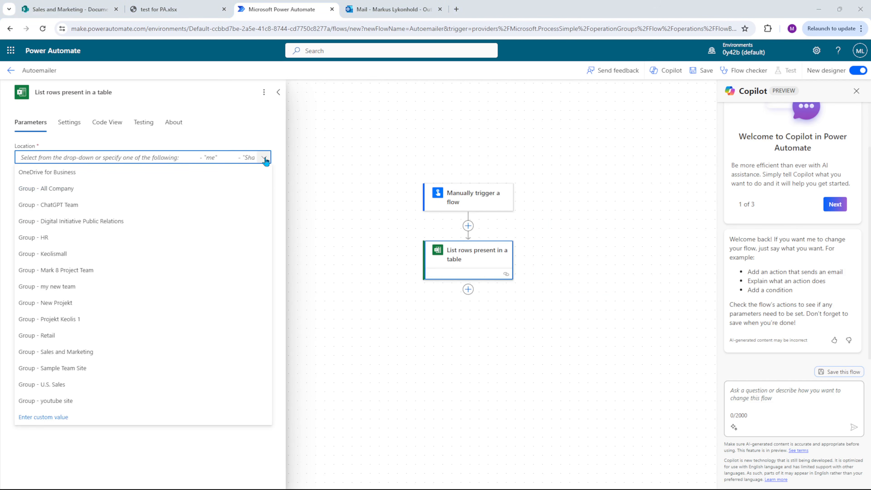
left_click(64, 353)
left_click(254, 184)
left_click(177, 204)
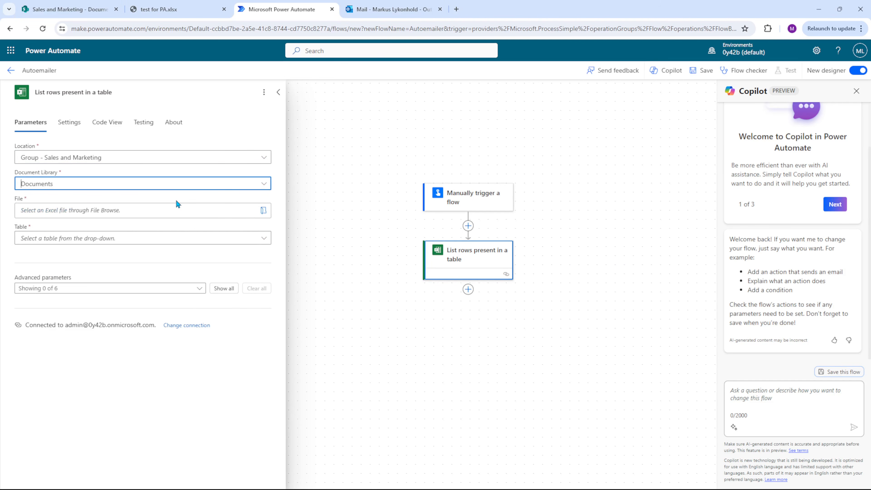
left_click(262, 210)
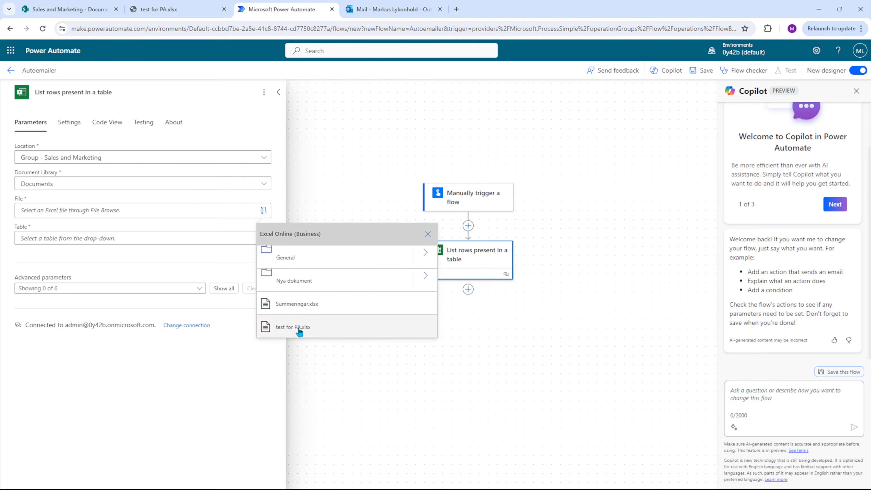
left_click(299, 329)
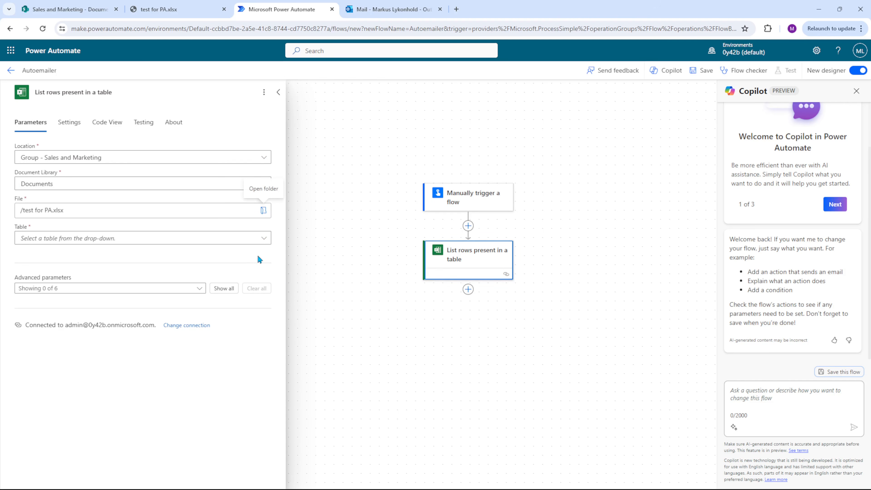
Step: Set the list rows action's table to Table1 and close its settings
left_click(264, 240)
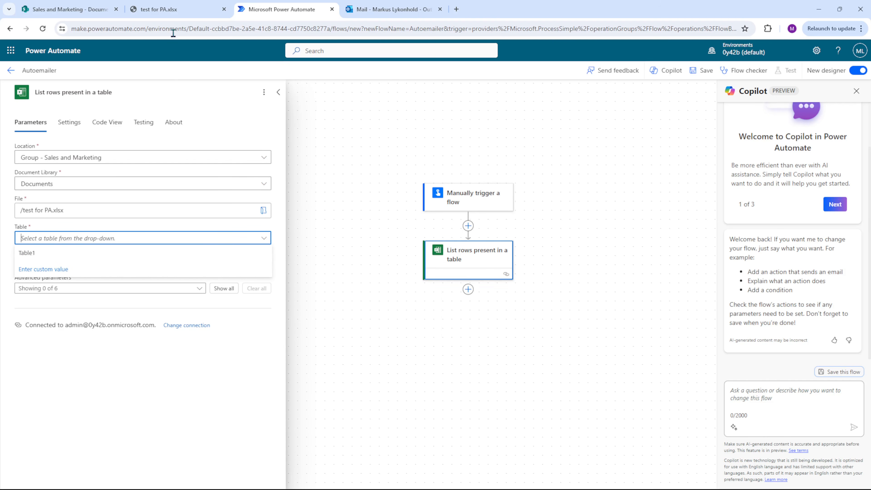
left_click(176, 12)
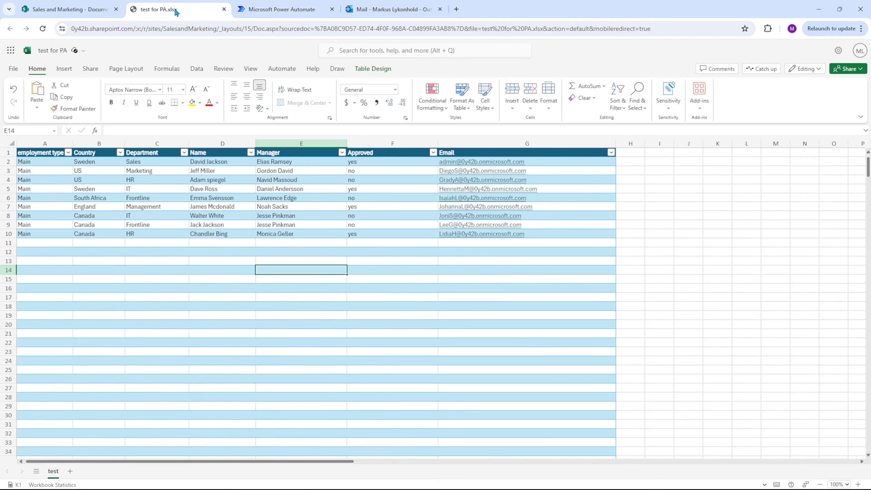
left_click(297, 11)
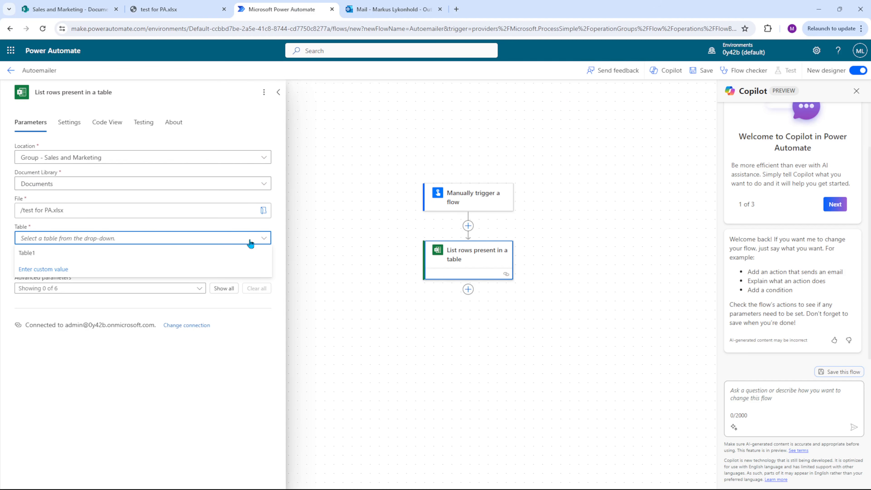
left_click(54, 253)
left_click(102, 254)
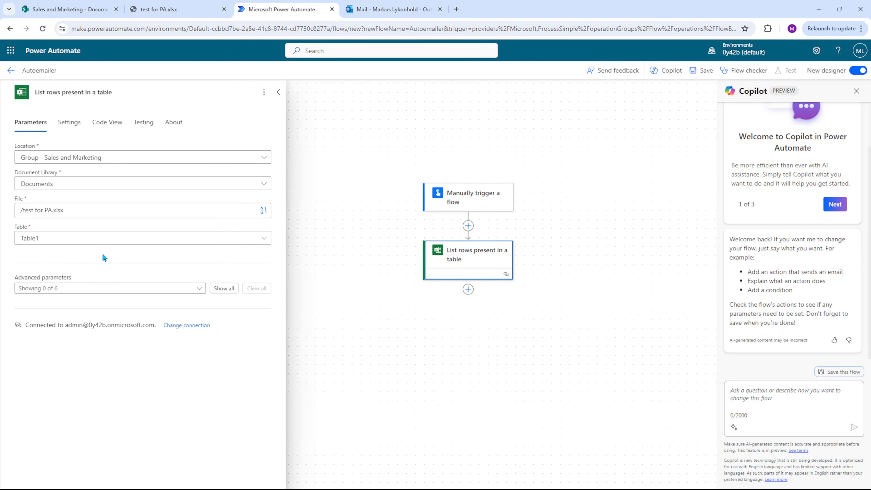
left_click_drag(383, 282, 306, 277)
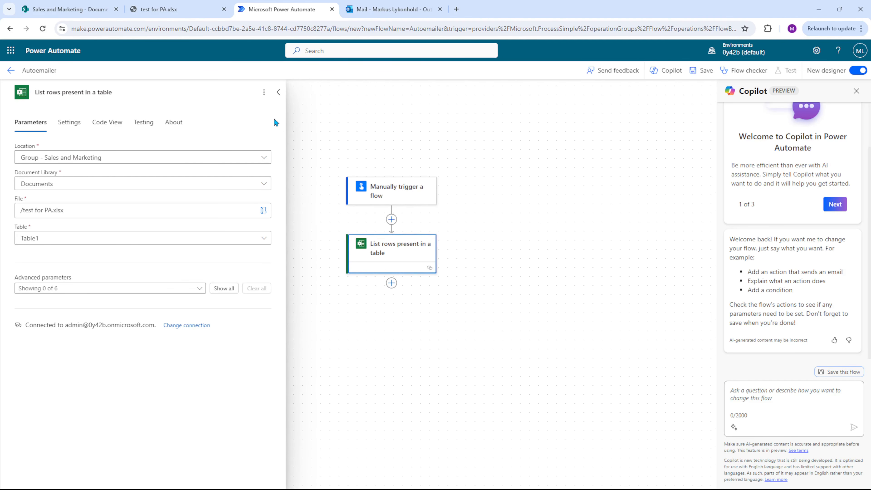
left_click(279, 92)
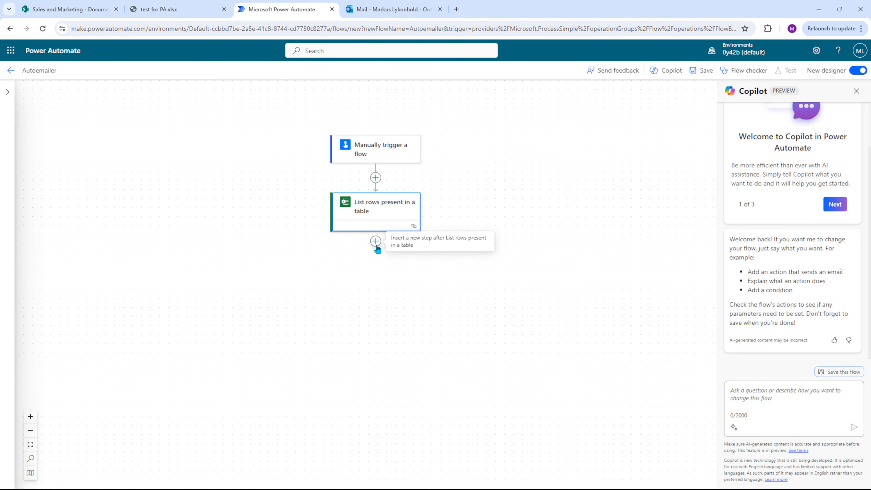
Step: Add an Initialize variable action after List rows present in a table
left_click(376, 241)
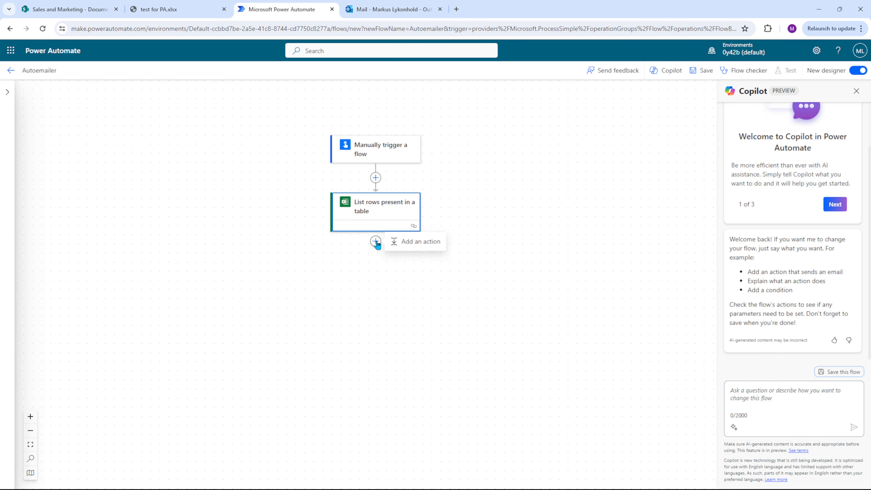
left_click(398, 241)
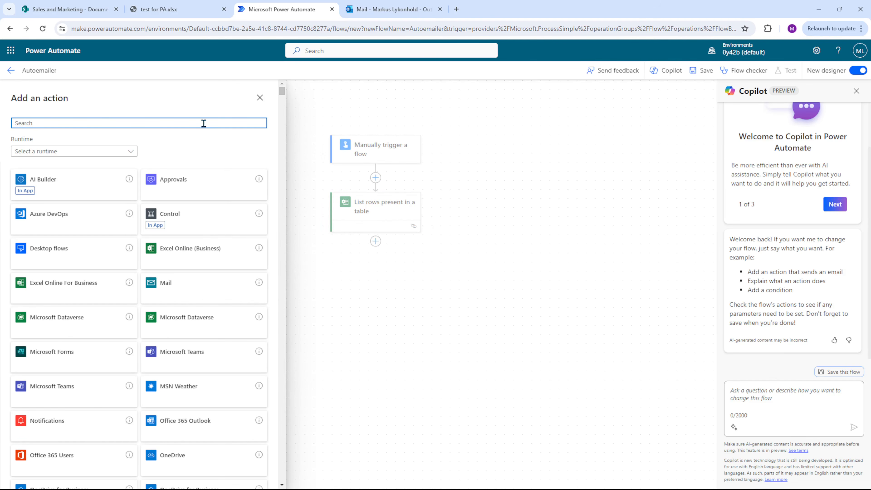
type("initi")
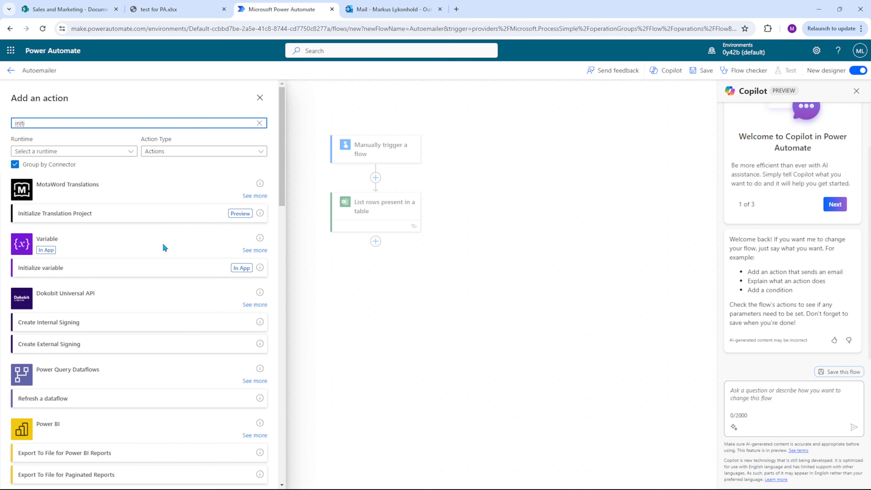
left_click(230, 270)
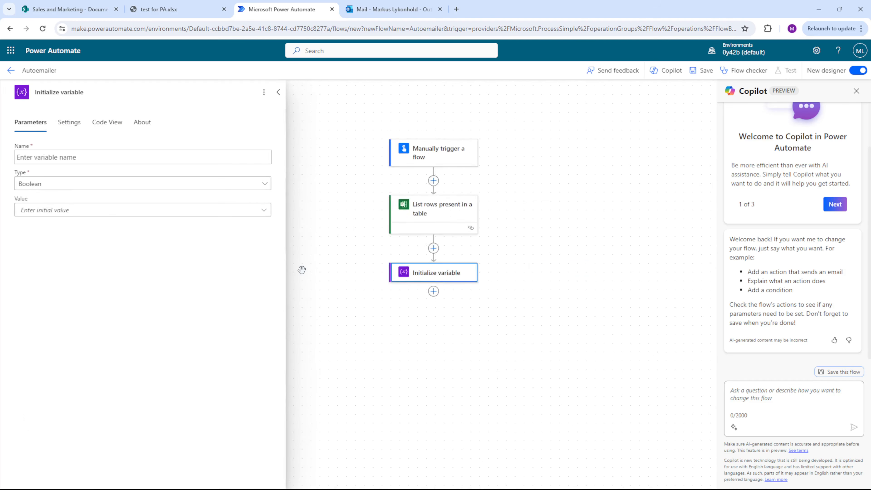
Step: Name the variable Emallist and set its type to String
left_click(123, 156)
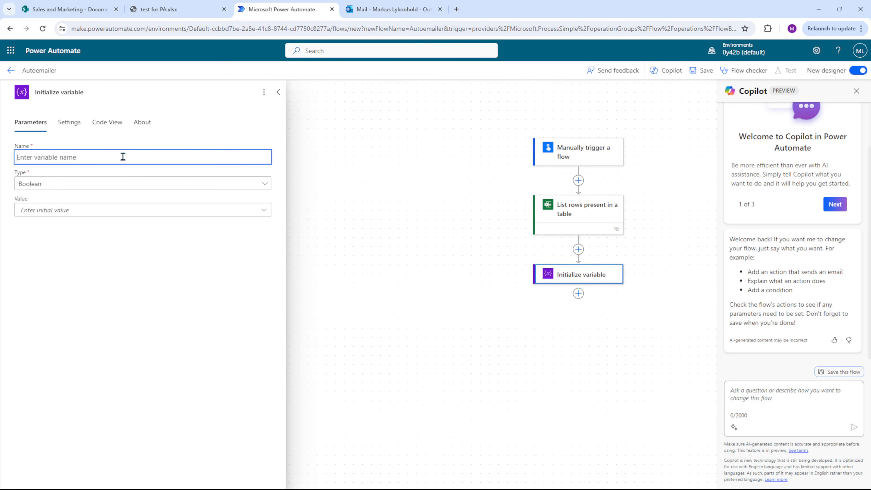
type("Emallist")
left_click(267, 186)
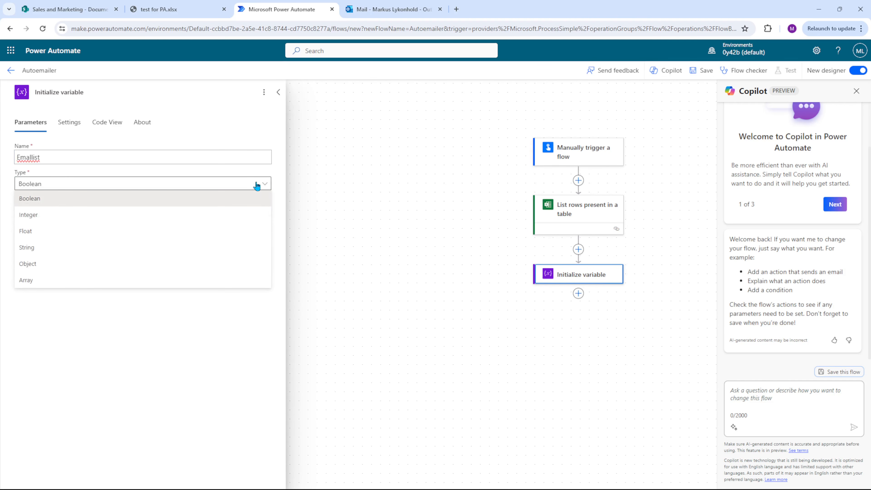
left_click(95, 247)
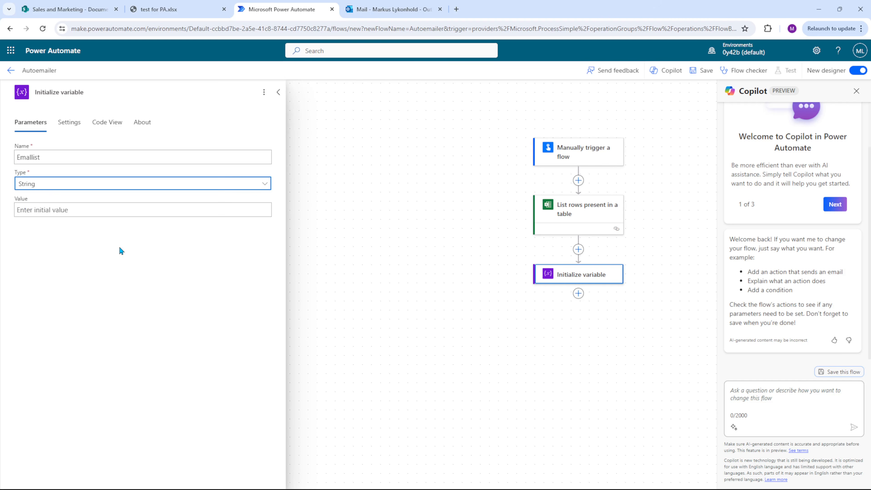
Step: Add an Apply to each action after Initialize variable
left_click_drag(462, 292, 317, 265)
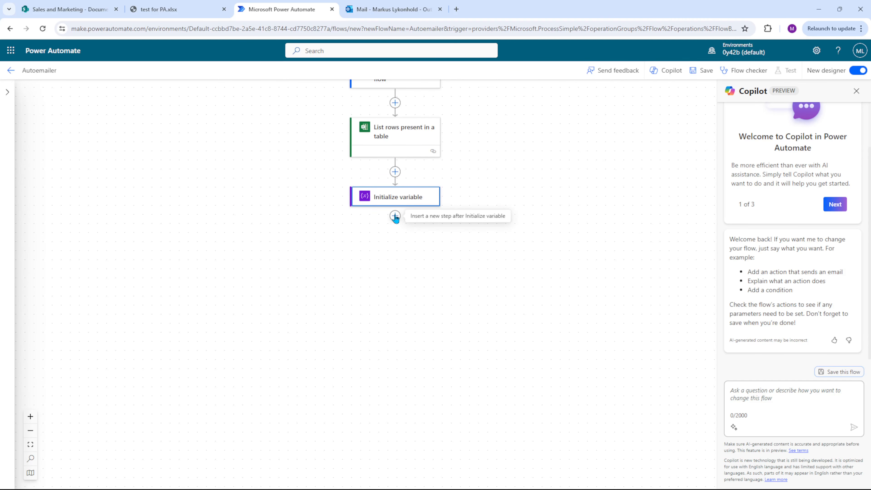
left_click(395, 216)
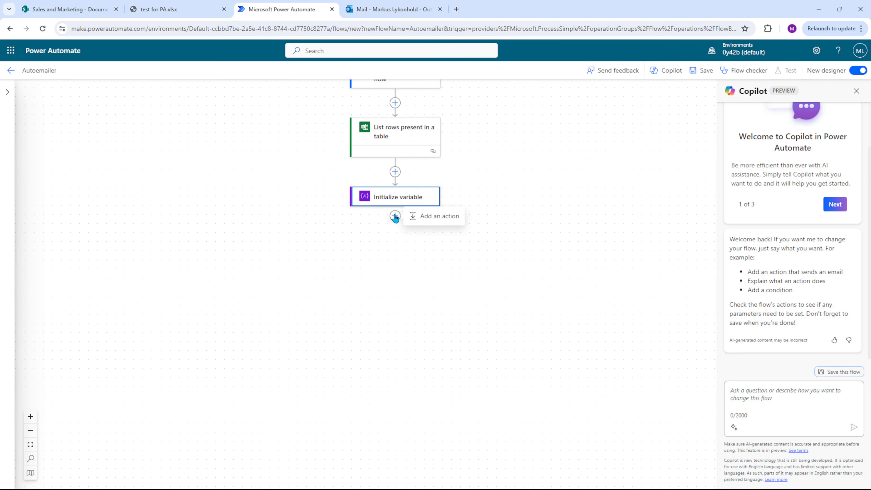
left_click(419, 216)
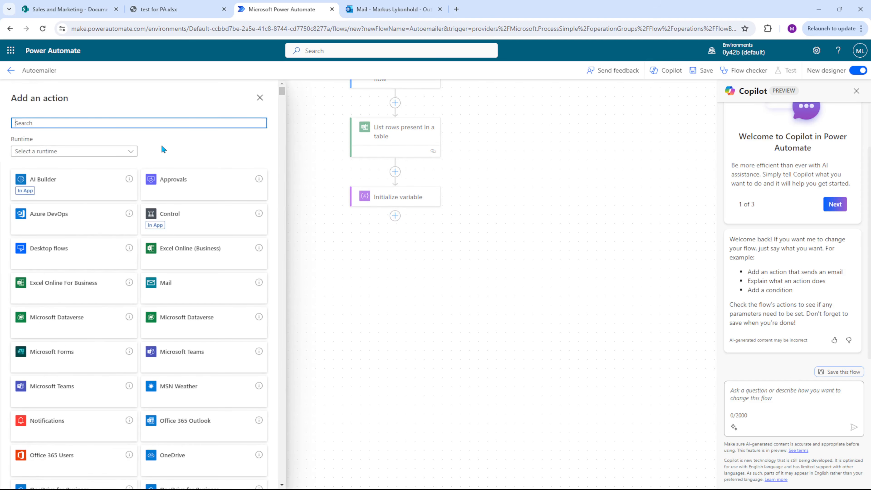
type("Apply")
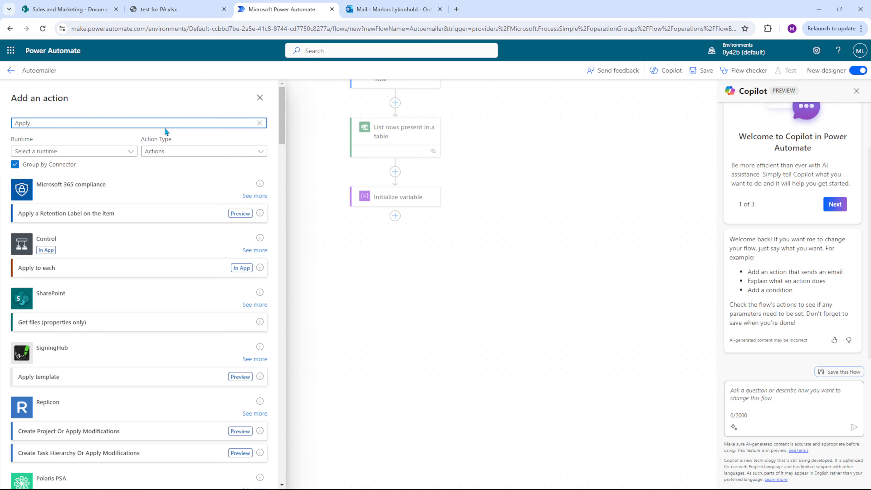
left_click(51, 267)
Step: Set the loop's input to body/value from List rows present in a table and close its settings
left_click(132, 160)
left_click(271, 151)
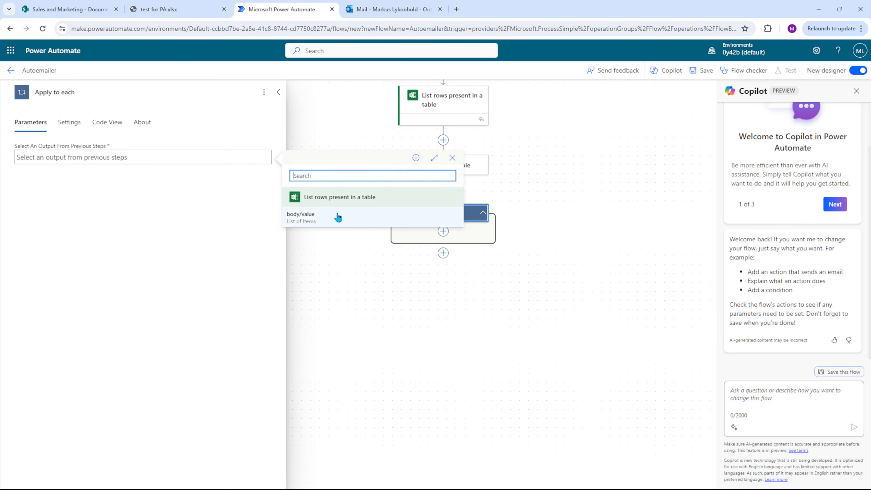
left_click(328, 221)
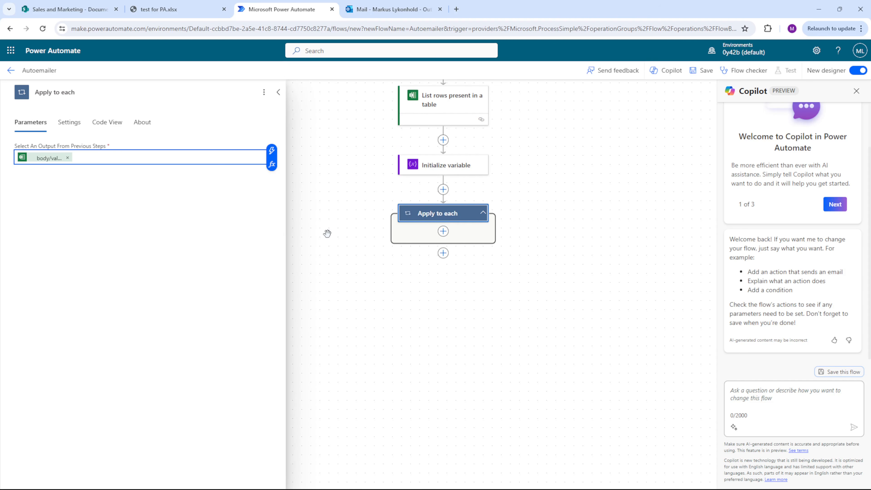
left_click_drag(337, 232, 299, 246)
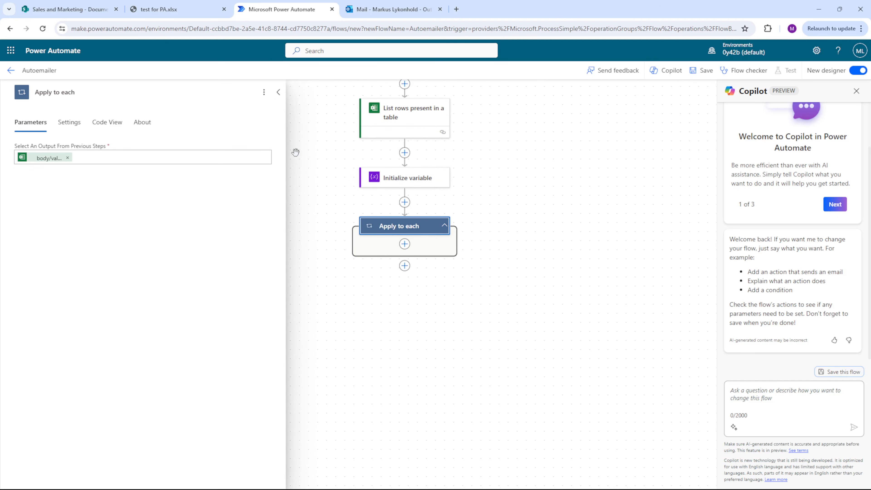
left_click(278, 92)
left_click_drag(286, 211, 279, 219)
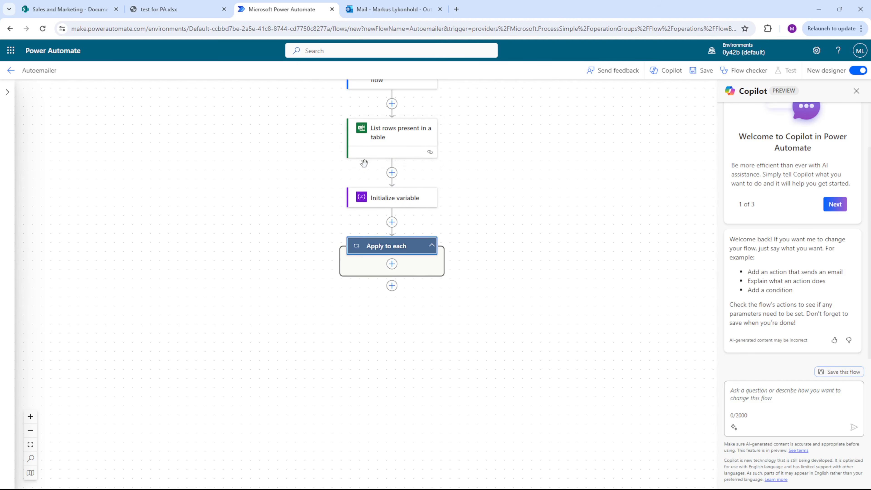
Step: Check the Email column in the test for PA.xlsx workbook, then return to the flow
left_click_drag(213, 99, 184, 95)
left_click(164, 9)
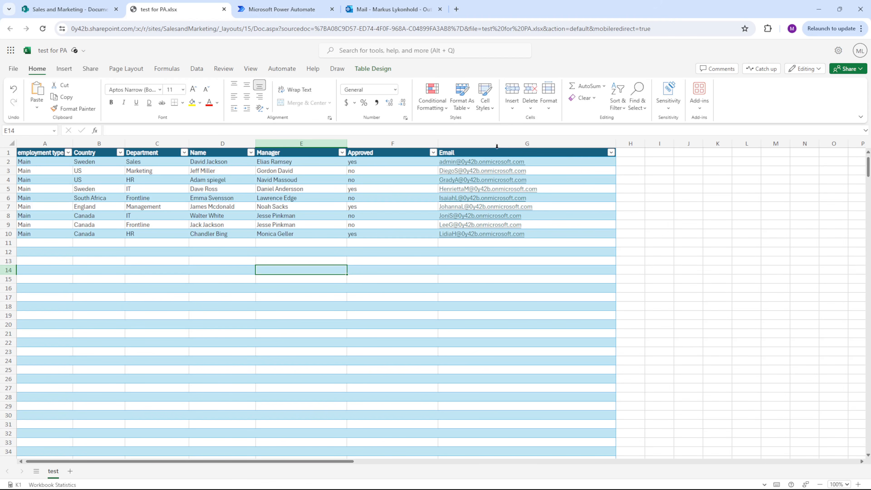
left_click(293, 9)
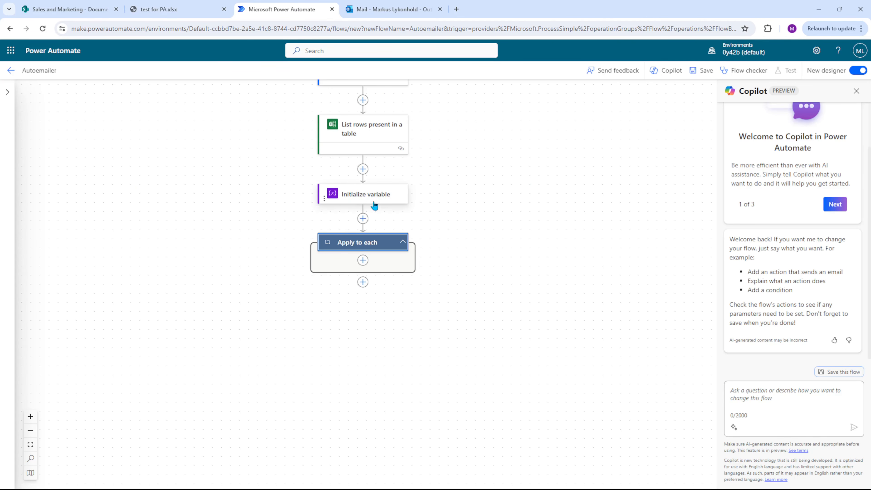
Step: Add an Append to string variable action inside the Apply to each loop
left_click_drag(278, 188, 270, 192)
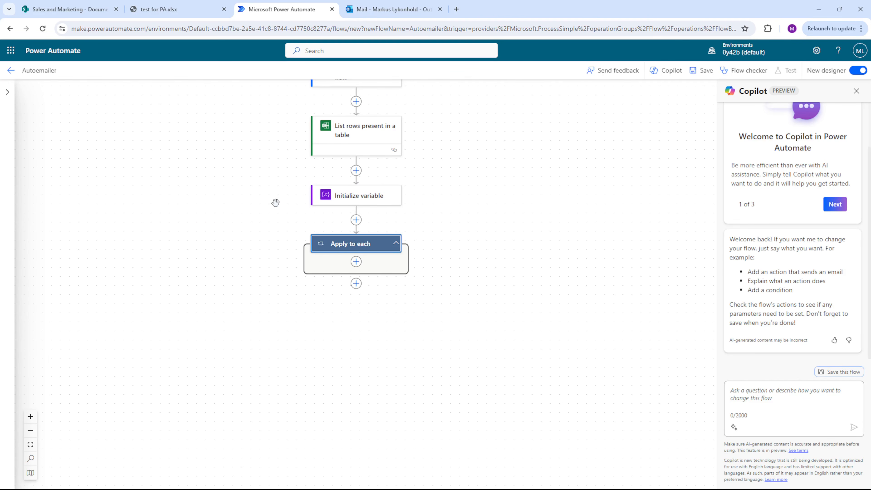
left_click_drag(275, 203, 299, 224)
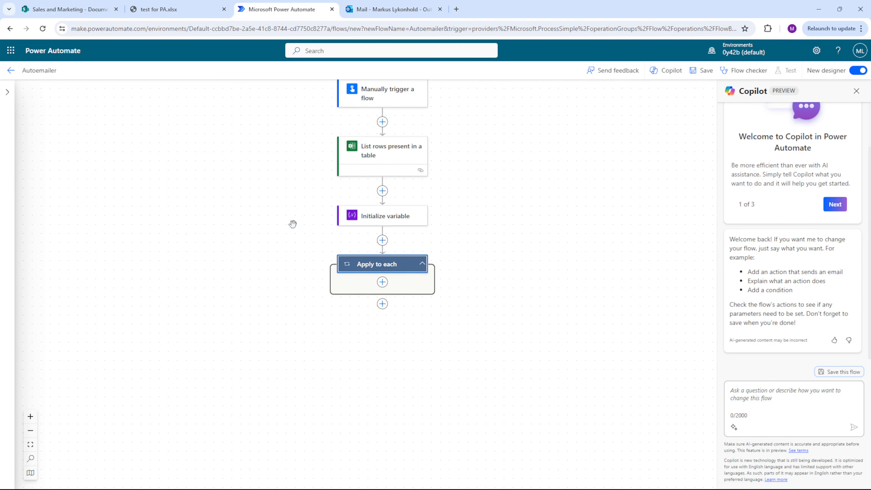
left_click_drag(292, 223, 275, 222)
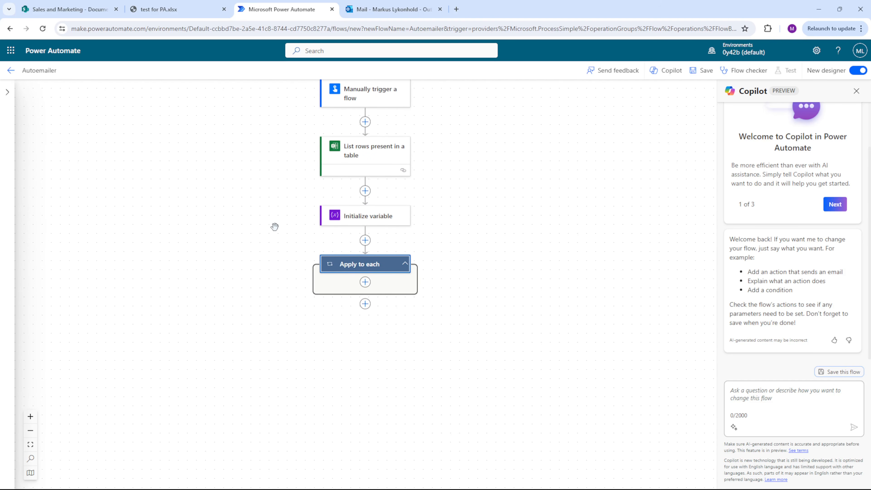
left_click(366, 282)
left_click(390, 285)
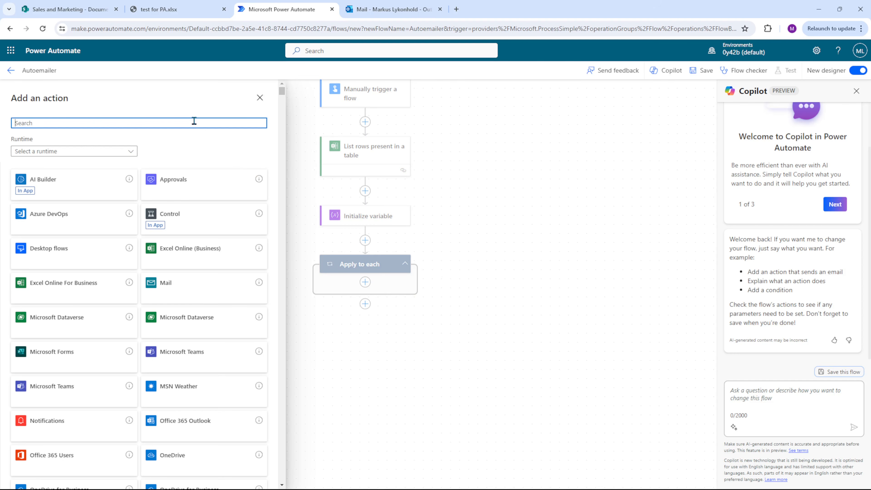
type("Append")
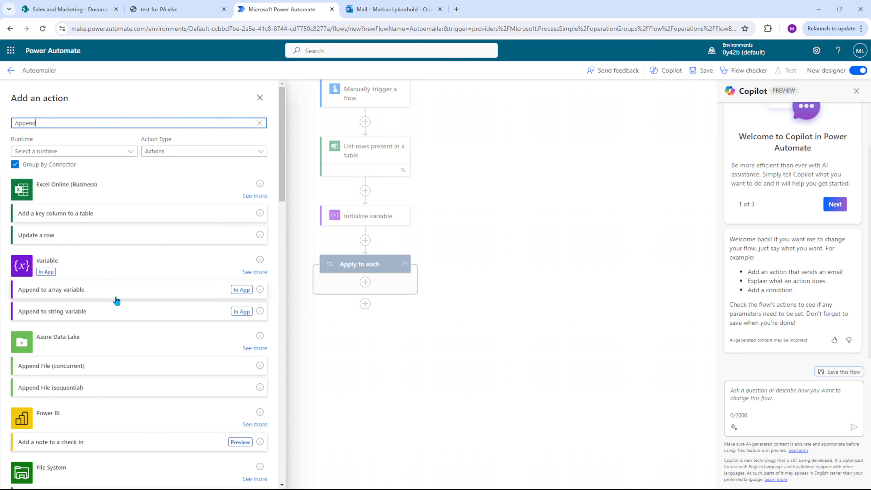
left_click(114, 313)
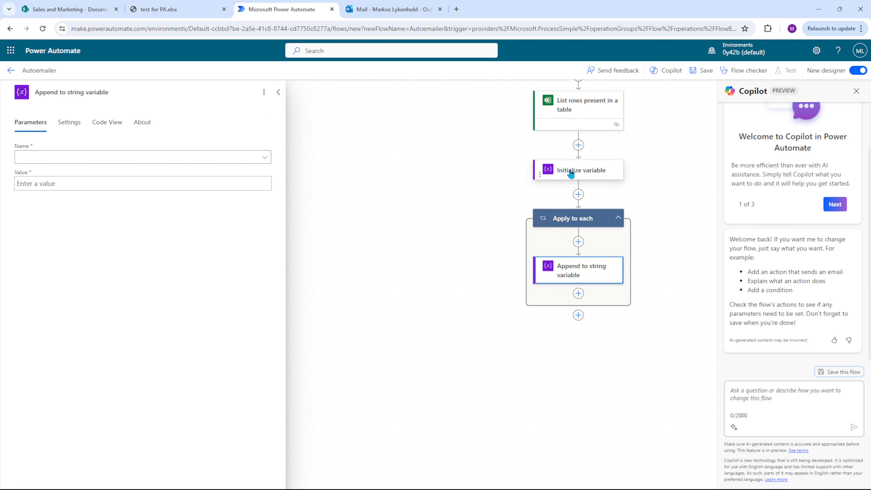
Step: Select Emallist as the variable for the append action
left_click(264, 157)
left_click(122, 168)
left_click_drag(448, 212, 313, 203)
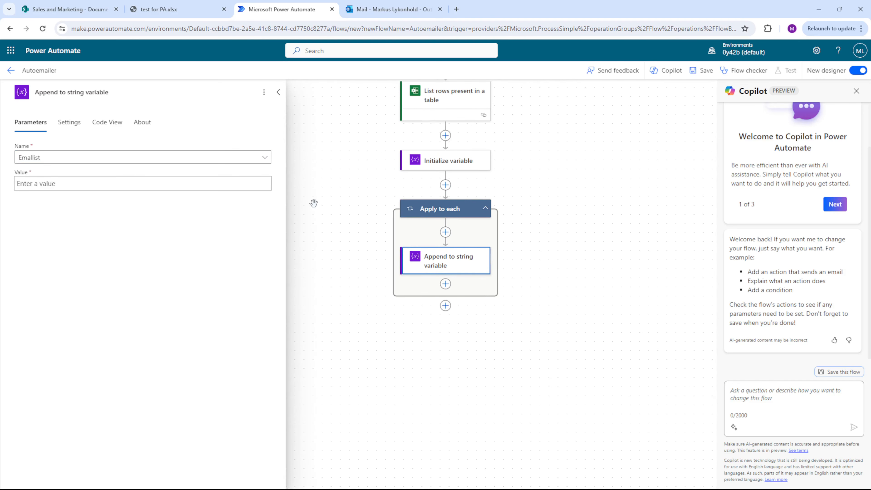
Step: Set the append action's value to the Email column from List rows present in a table
left_click(120, 182)
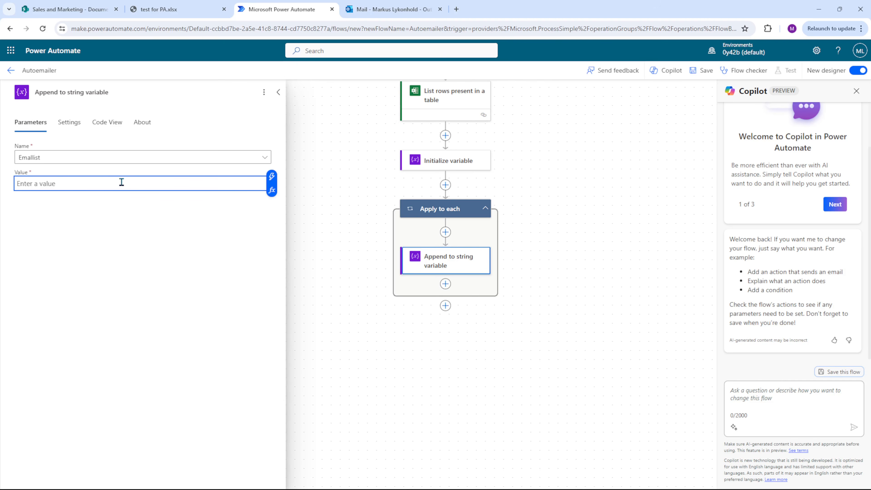
left_click(272, 177)
scroll(381, 282, "down", 3)
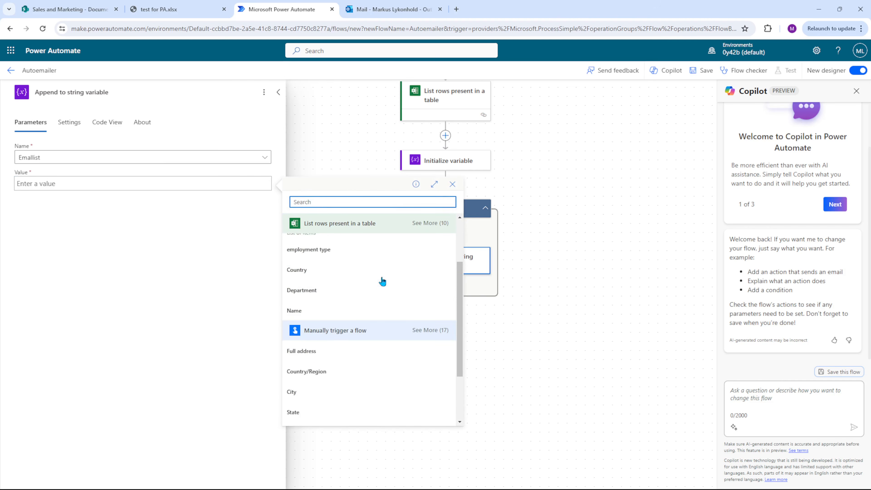
scroll(381, 282, "up", 1)
scroll(360, 273, "up", 1)
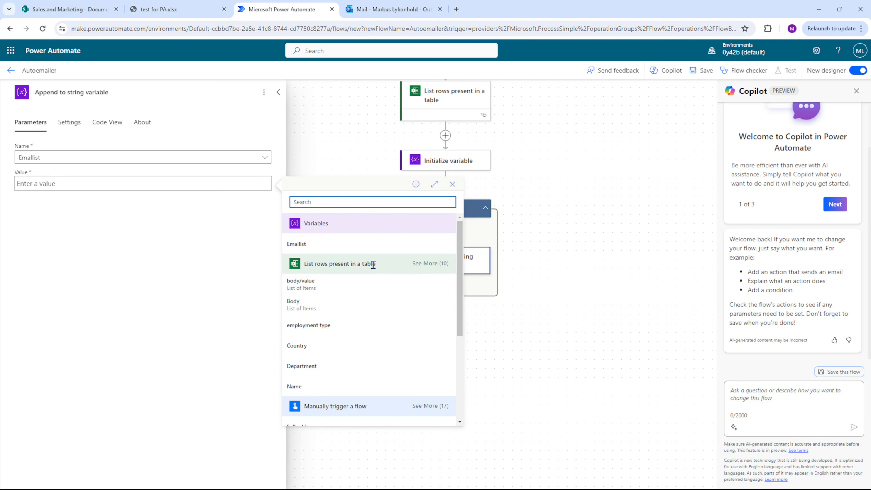
left_click(422, 269)
scroll(400, 277, "down", 4)
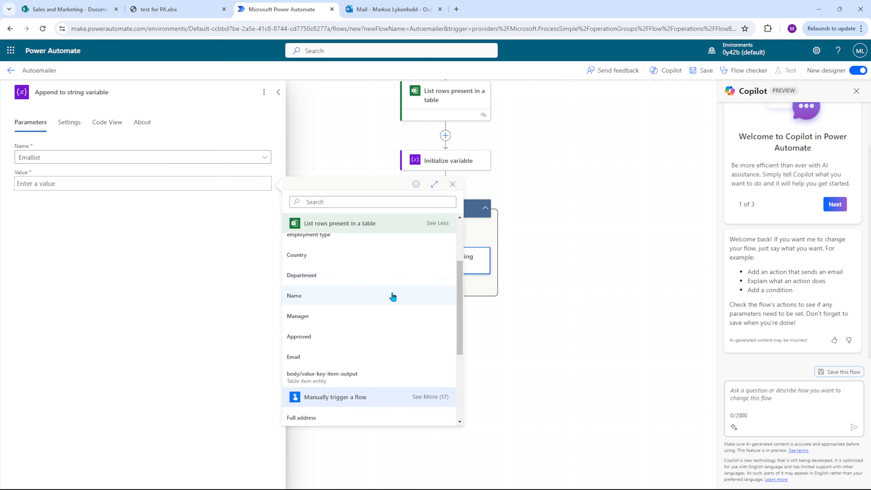
left_click(295, 357)
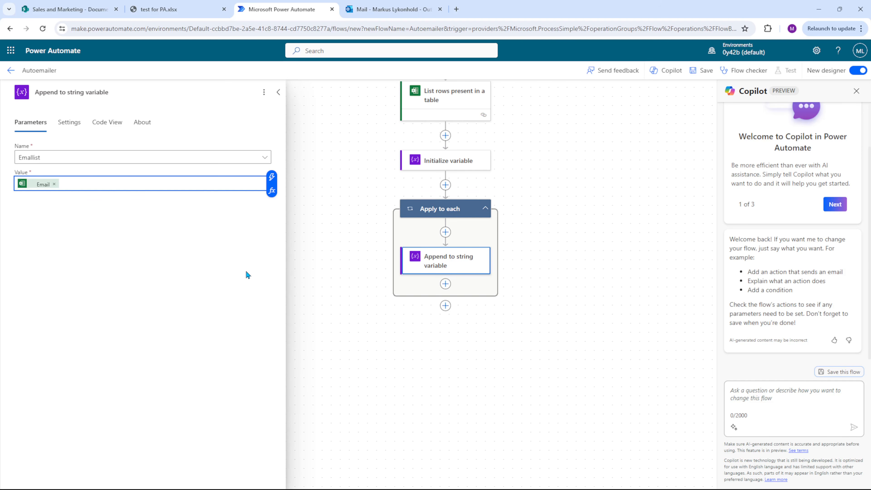
left_click_drag(355, 244, 322, 218)
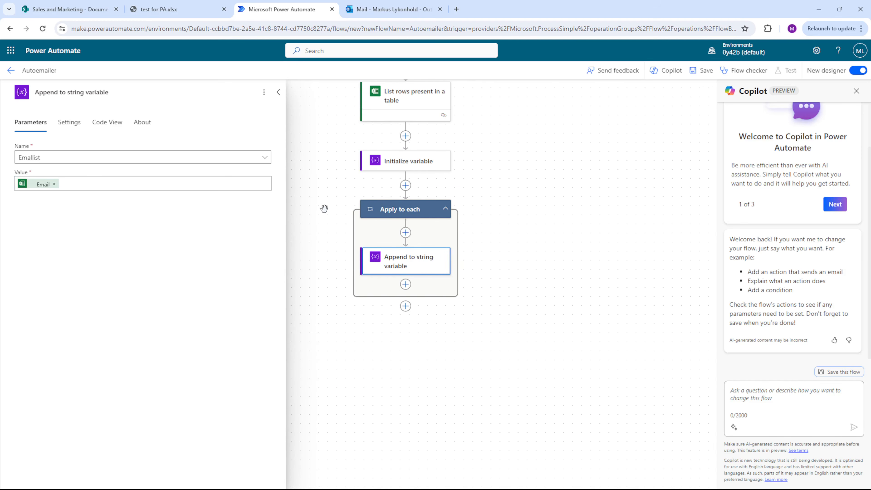
Step: Review the rows of the Email column in test for PA.xlsx and go back to the flow
left_click(198, 13)
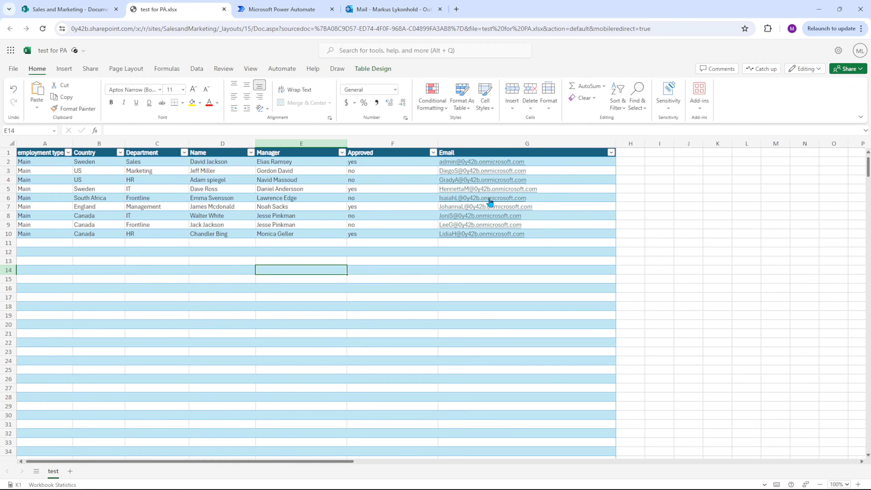
left_click(488, 241)
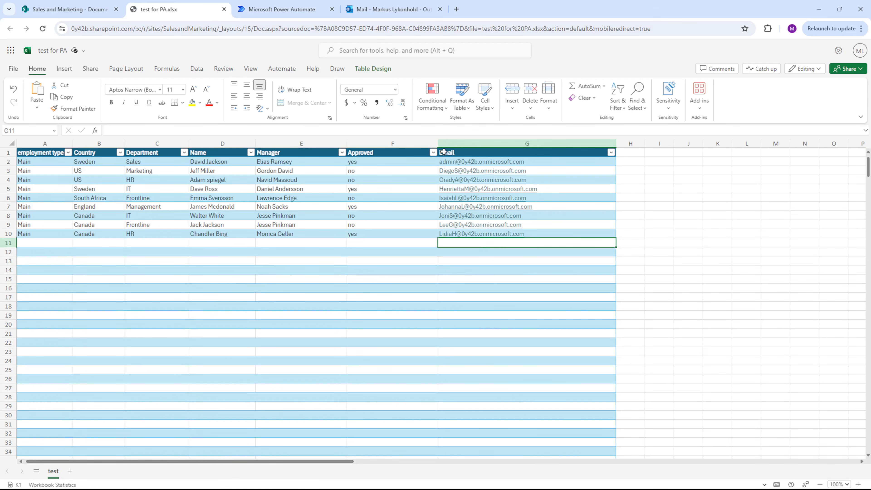
left_click(304, 9)
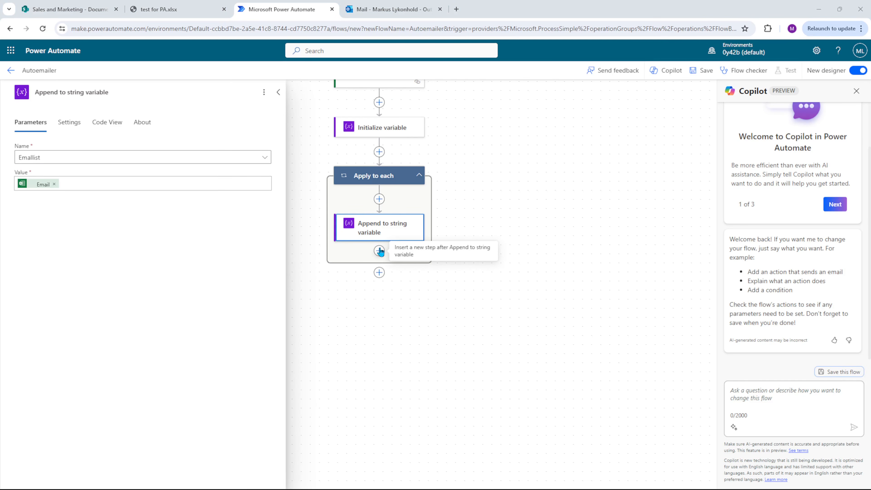
Step: Add a second Append to string variable action below the first one inside the loop
left_click(379, 252)
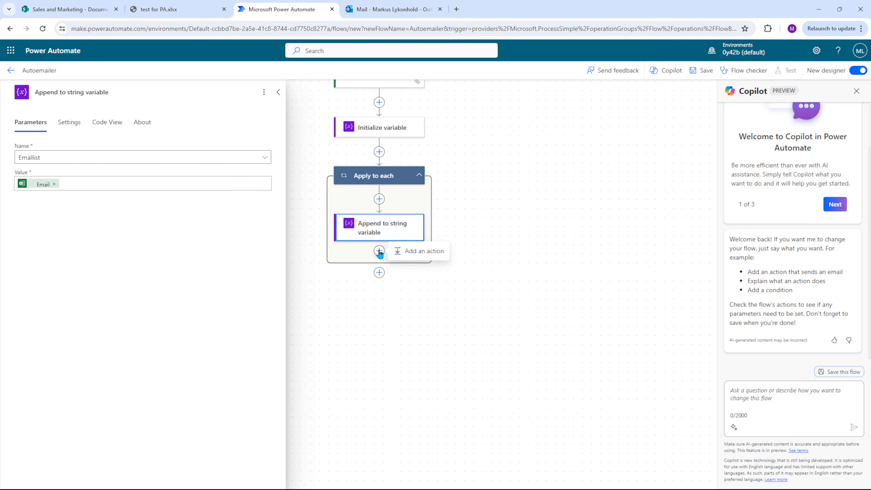
left_click(423, 253)
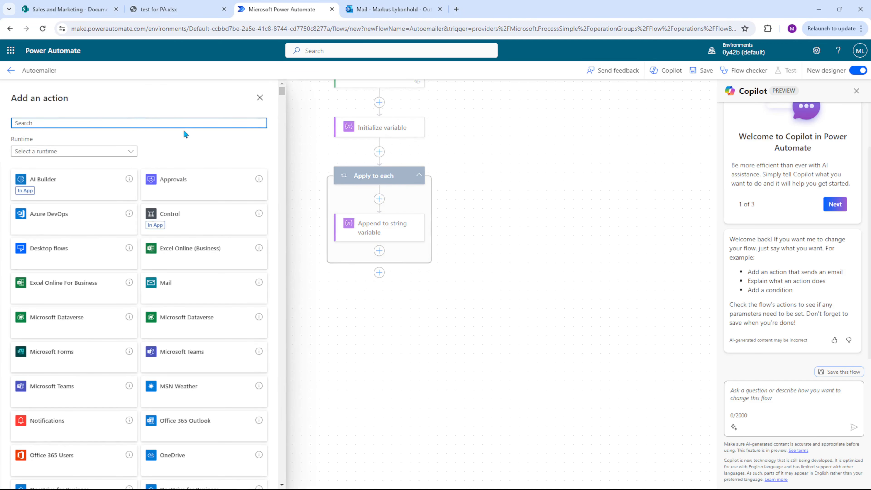
type("Append to")
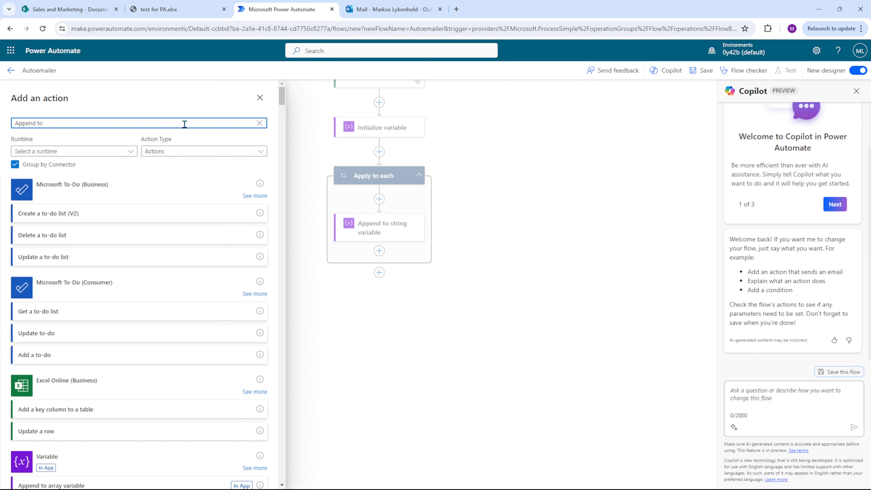
scroll(196, 181, "down", 3)
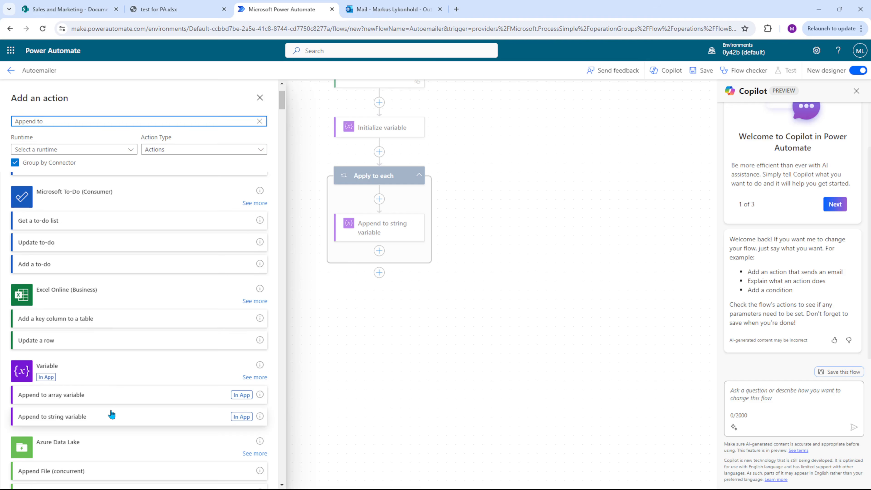
left_click(111, 415)
Step: Set the second append action to add a semicolon (;) to Emallist and close its settings
left_click(269, 159)
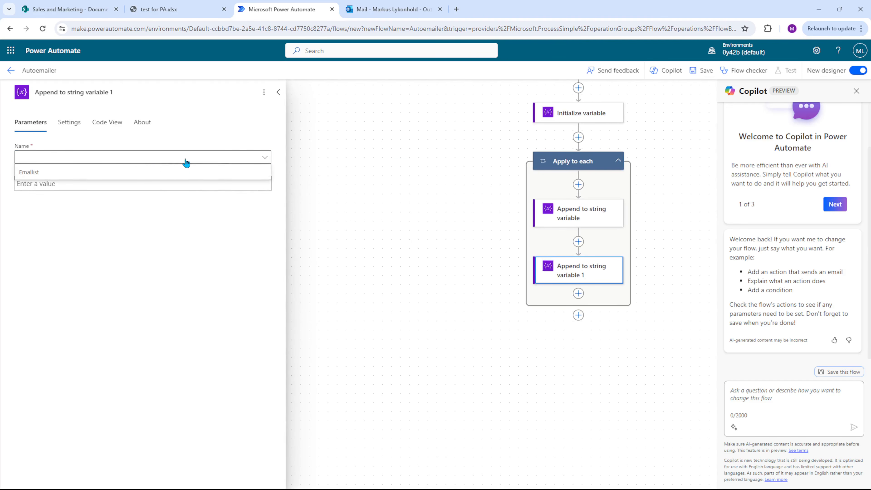
left_click(79, 173)
left_click(74, 184)
type(";")
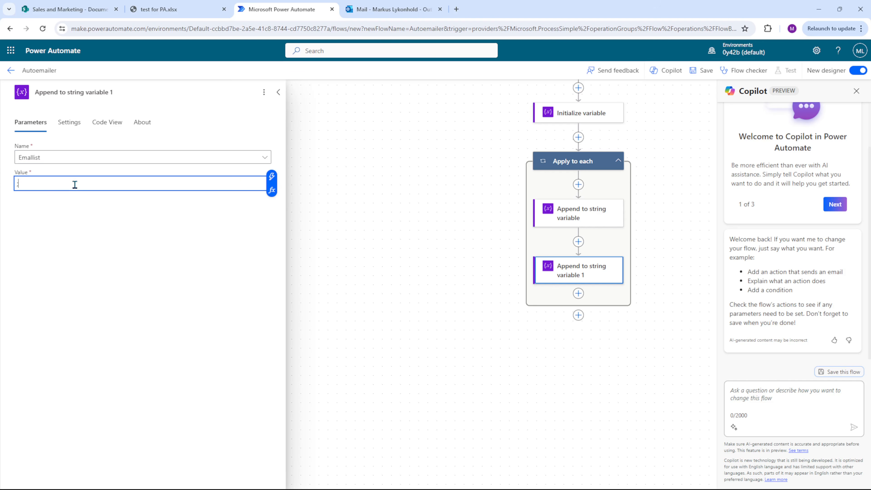
left_click_drag(502, 314, 339, 338)
left_click(278, 92)
left_click_drag(293, 169, 241, 257)
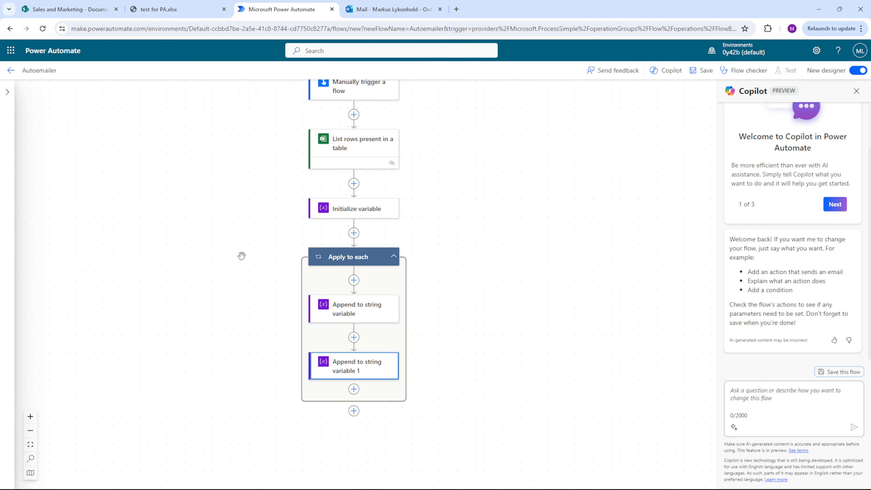
scroll(425, 289, "down", 2)
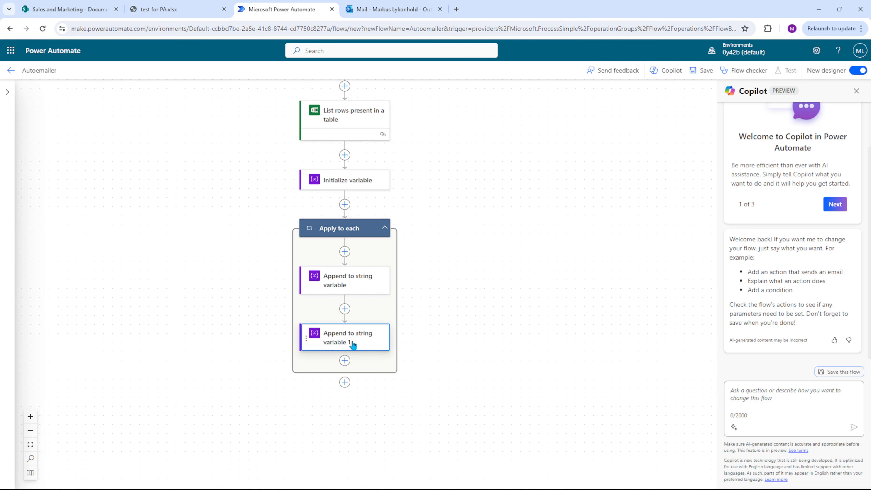
left_click_drag(430, 340, 467, 296)
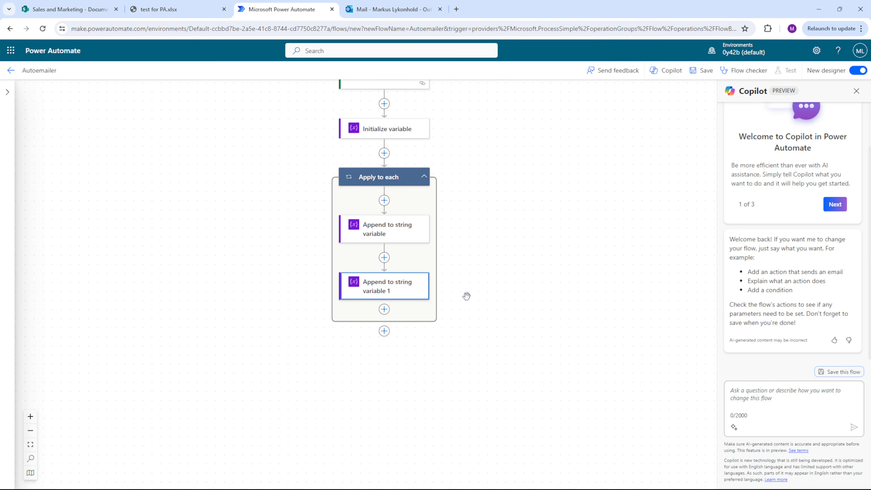
Step: Add the Office 365 Outlook action Send an email (V2) below the Apply to each loop
left_click_drag(403, 343, 400, 337)
left_click(400, 353)
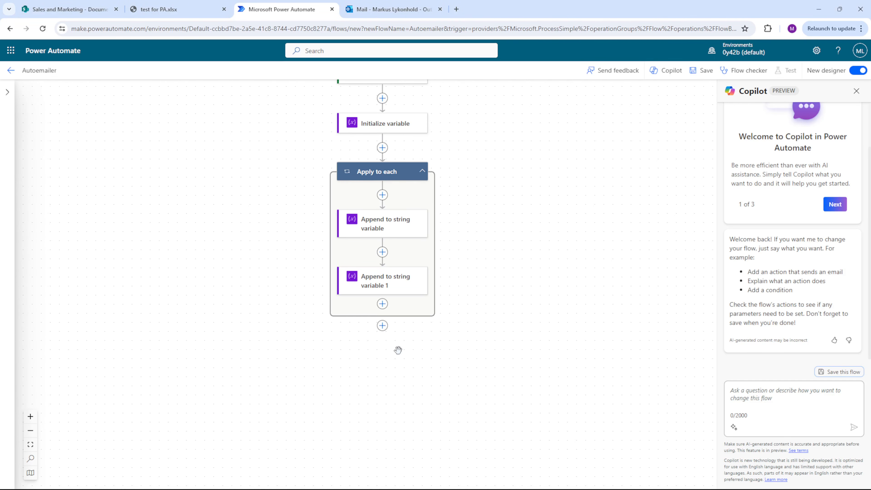
left_click(382, 325)
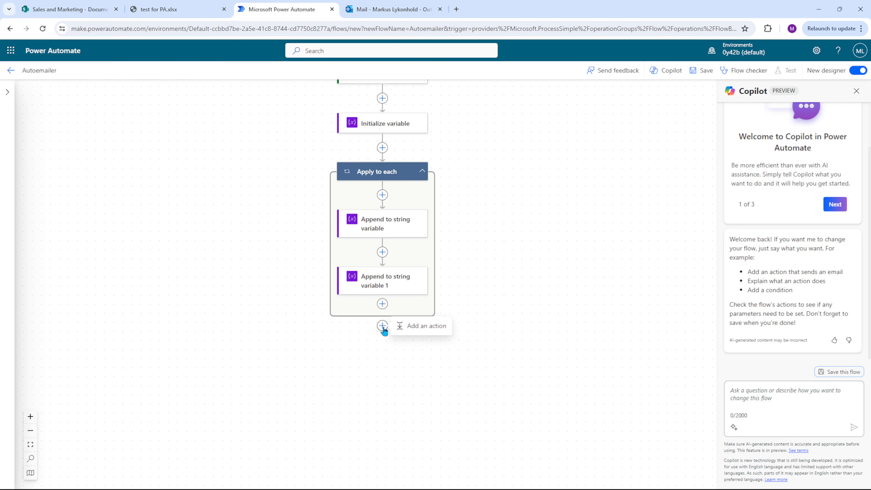
left_click(403, 326)
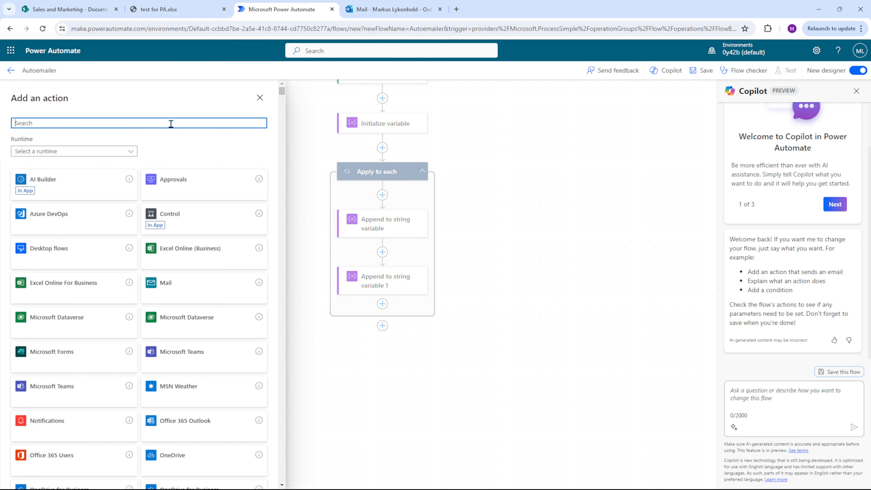
type("Send an email")
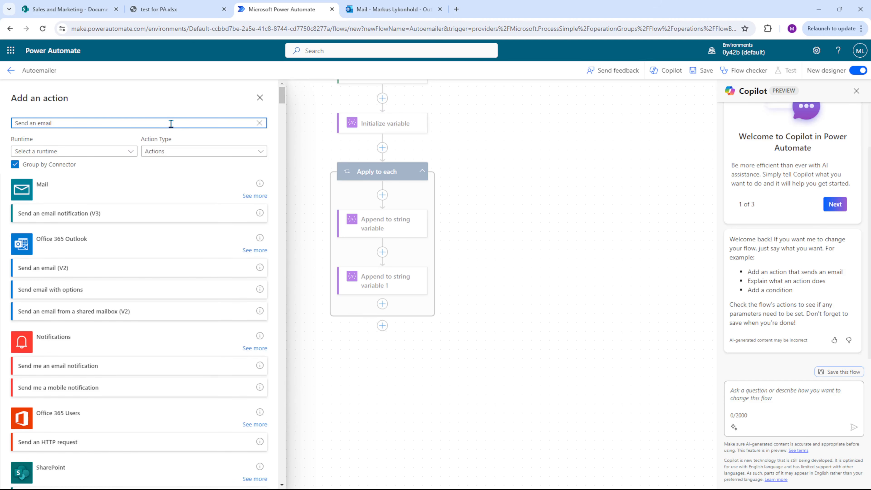
left_click(77, 274)
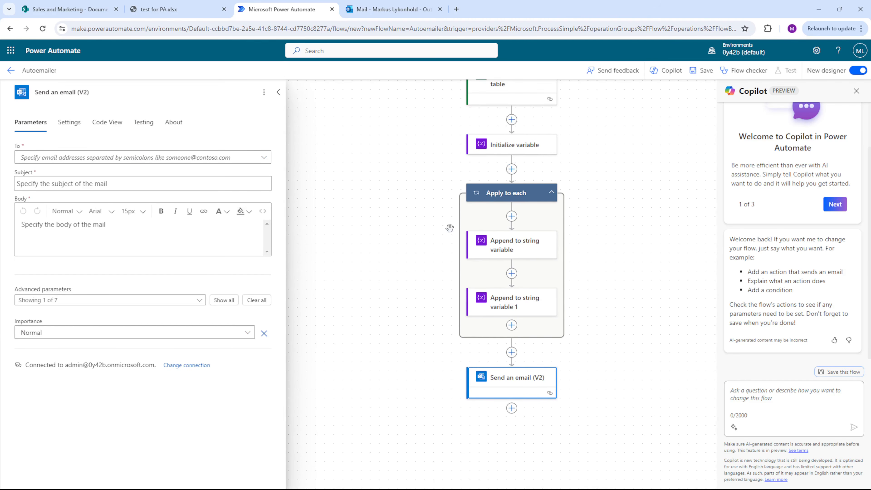
Step: Set the email action's recipient to the Emallist variable from the dynamic content
left_click(175, 158)
left_click(70, 171)
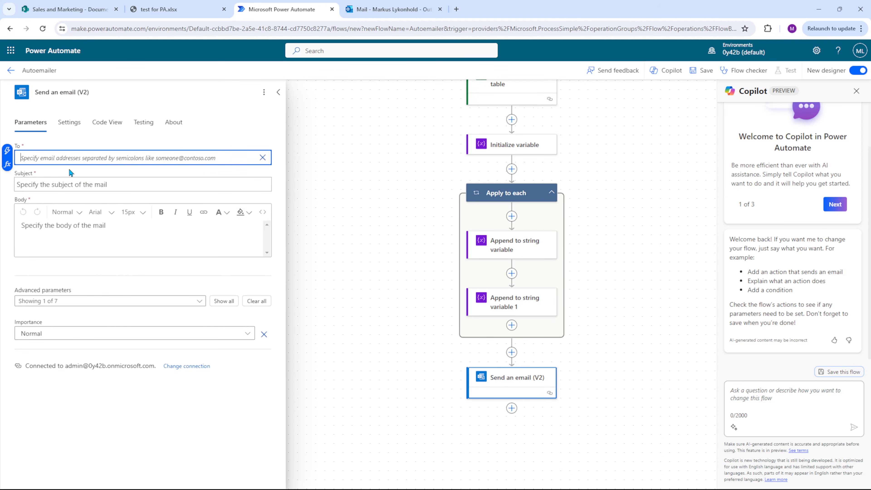
left_click(7, 151)
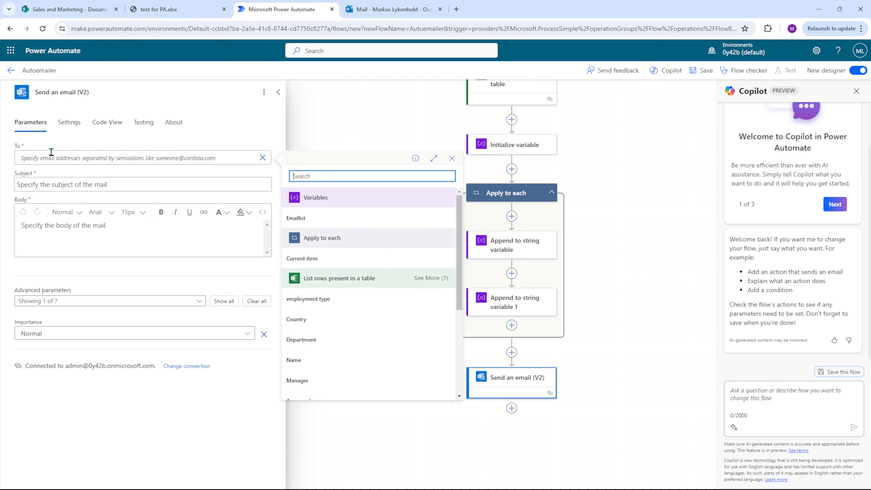
left_click(307, 220)
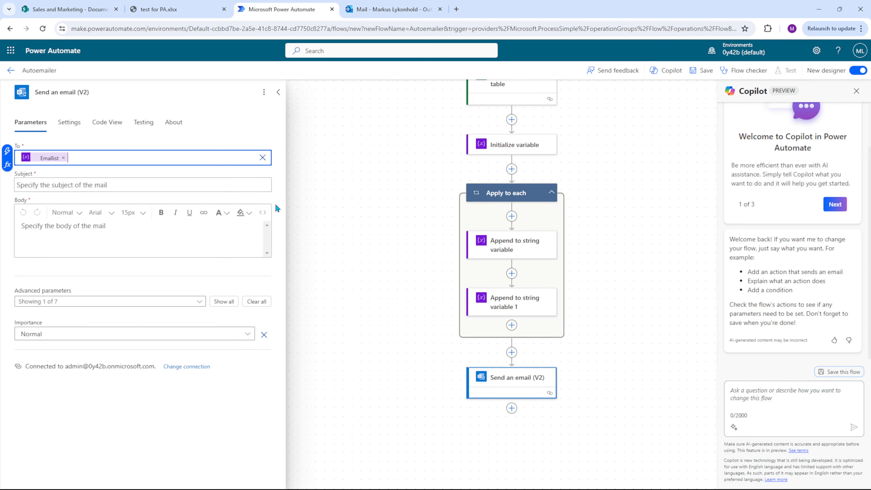
Step: Set the email subject to "New email for you" and the body to "this is a test", and close the action's settings
left_click(97, 182)
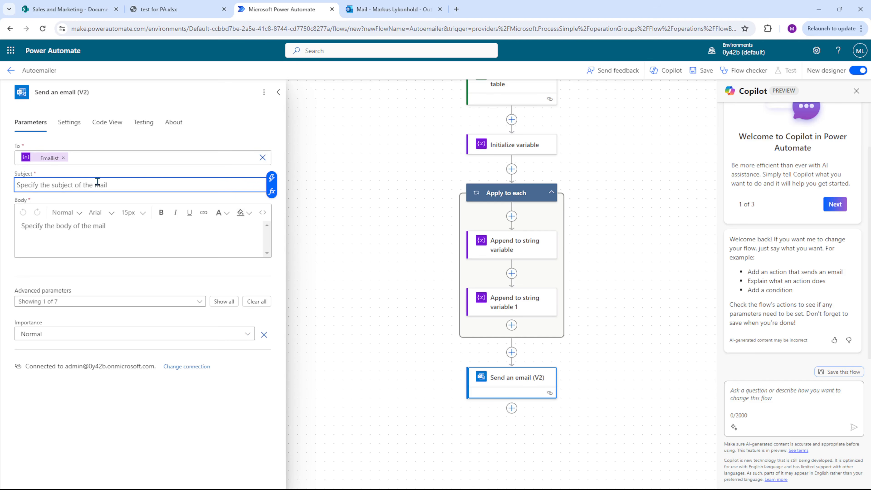
type("New email for you")
left_click(83, 233)
type("this is a test")
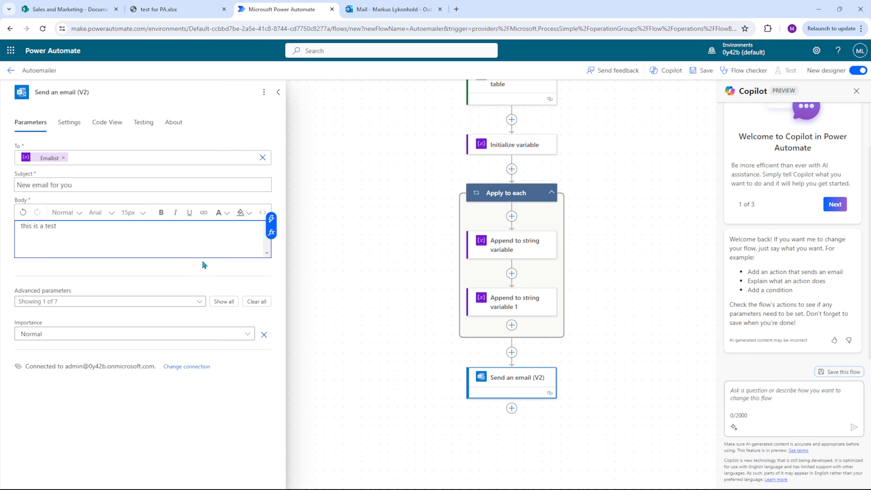
left_click(200, 265)
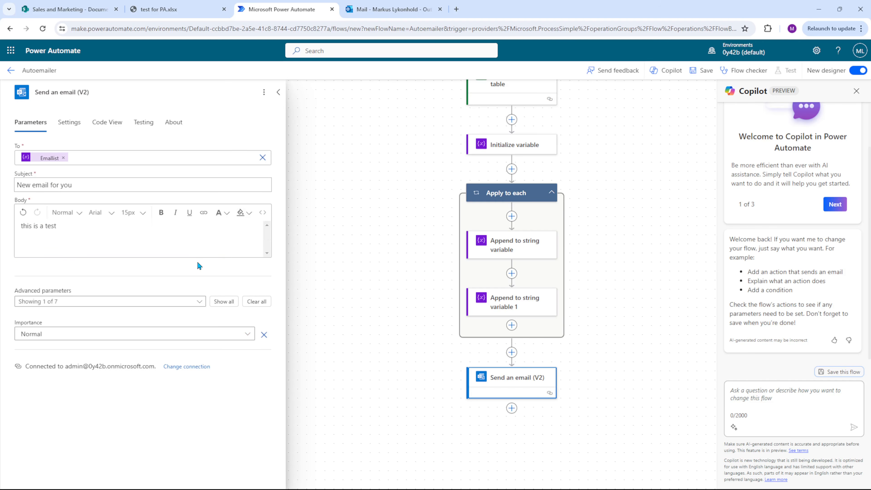
left_click(278, 92)
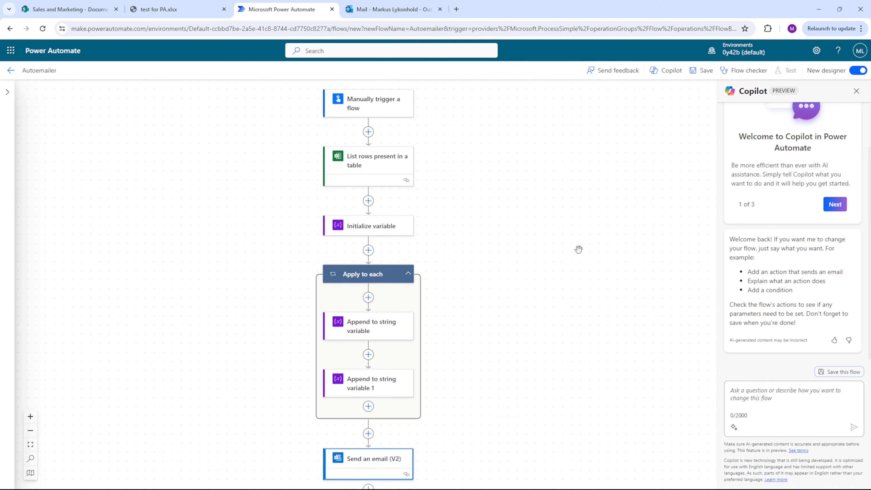
Step: Review the whole flow from trigger to email action and the source table in test for PA.xlsx
left_click(30, 432)
left_click(30, 431)
left_click_drag(259, 326, 249, 300)
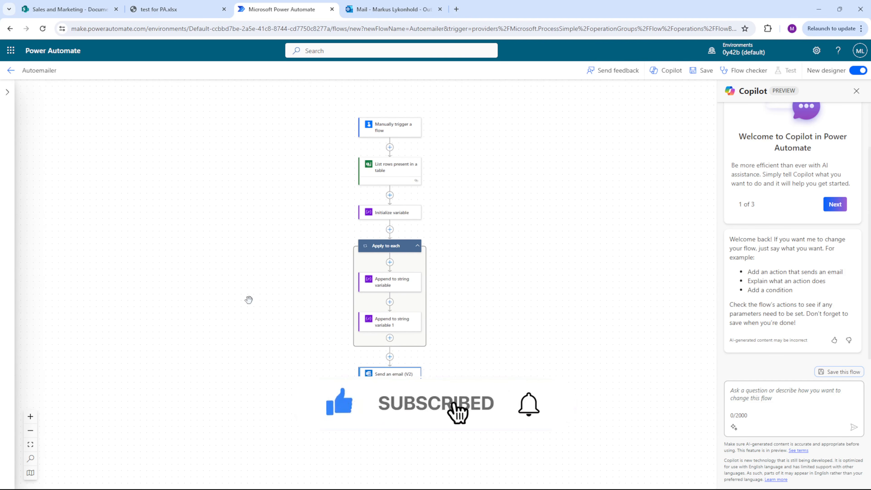
left_click_drag(274, 195, 264, 184)
left_click(159, 9)
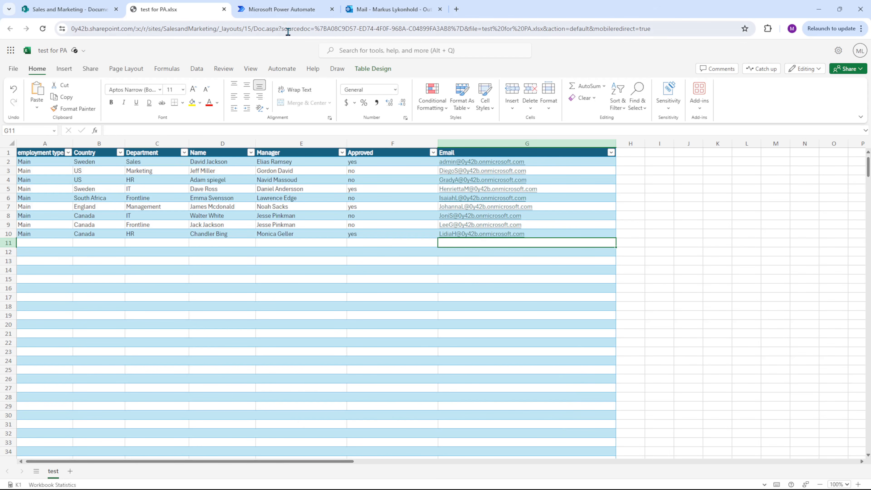
left_click(285, 10)
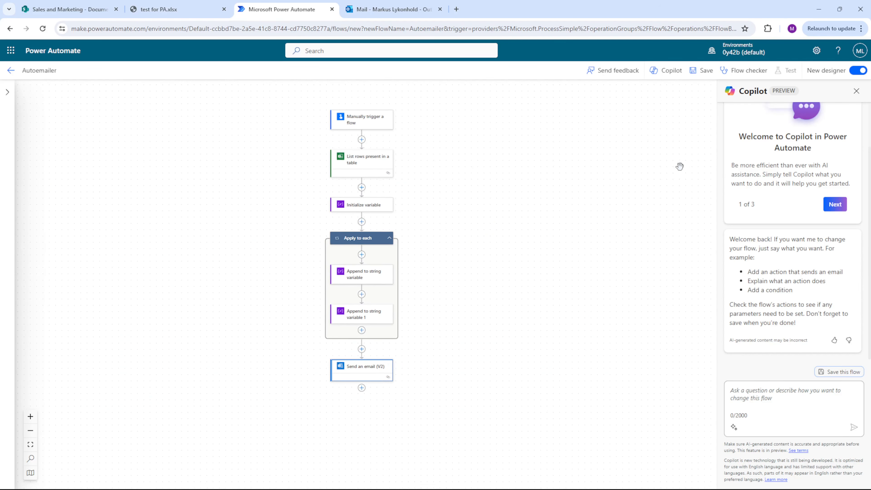
Step: Save the flow and run it as a manual test
left_click(702, 72)
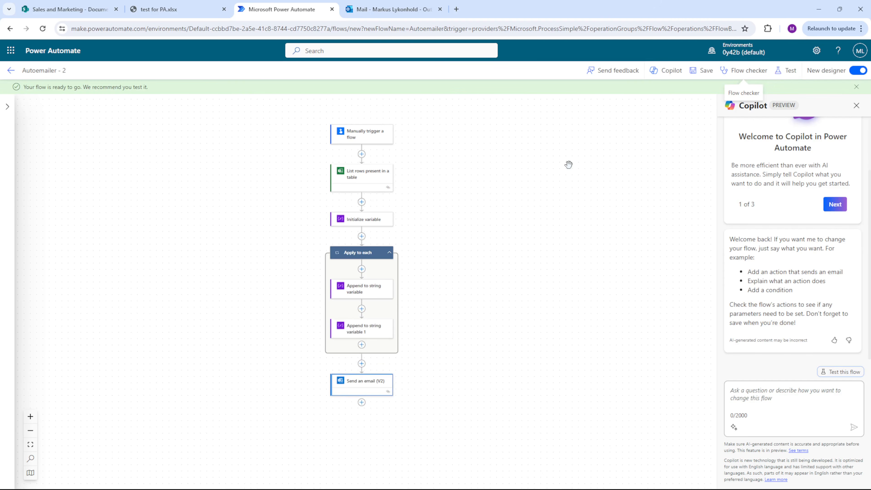
left_click(789, 73)
left_click(724, 100)
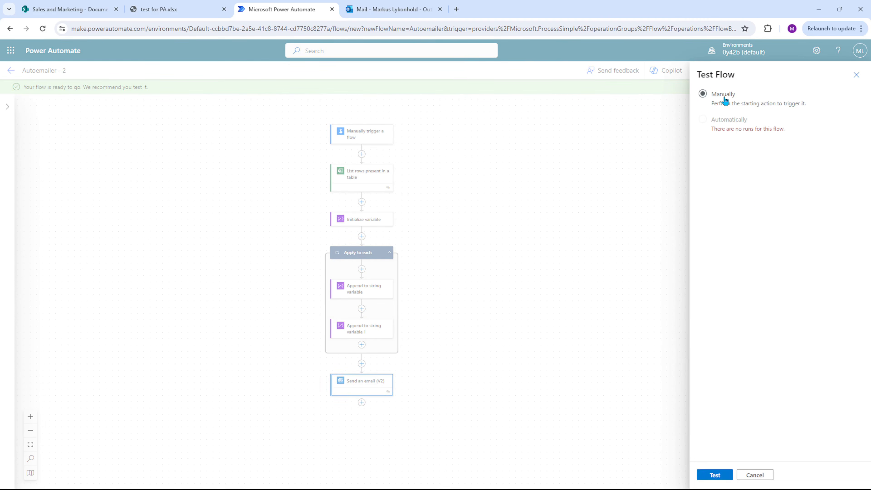
left_click(715, 475)
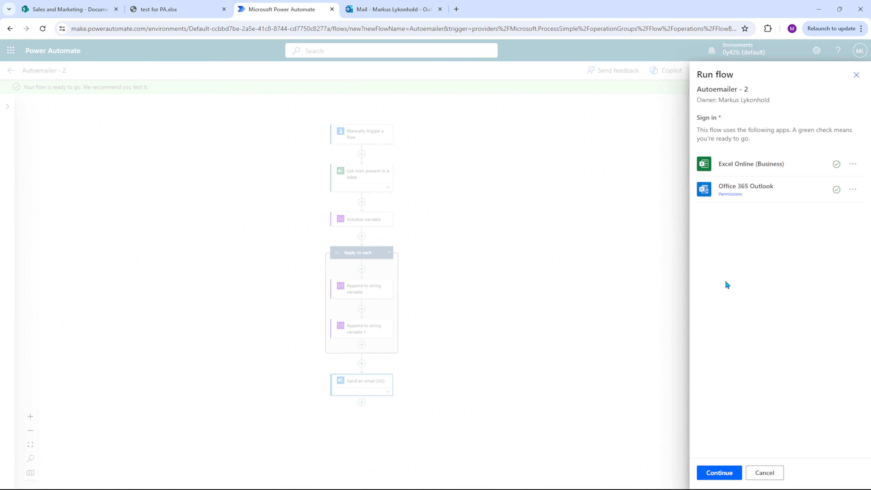
left_click(719, 473)
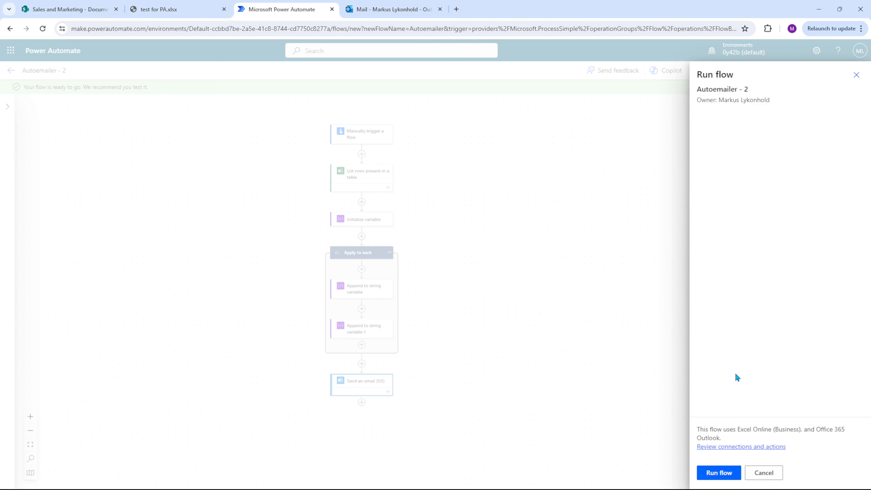
left_click(719, 473)
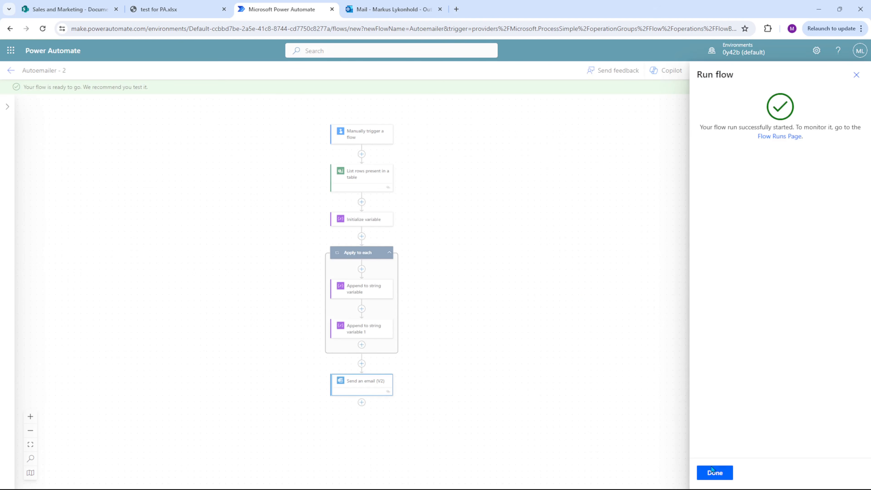
left_click(713, 472)
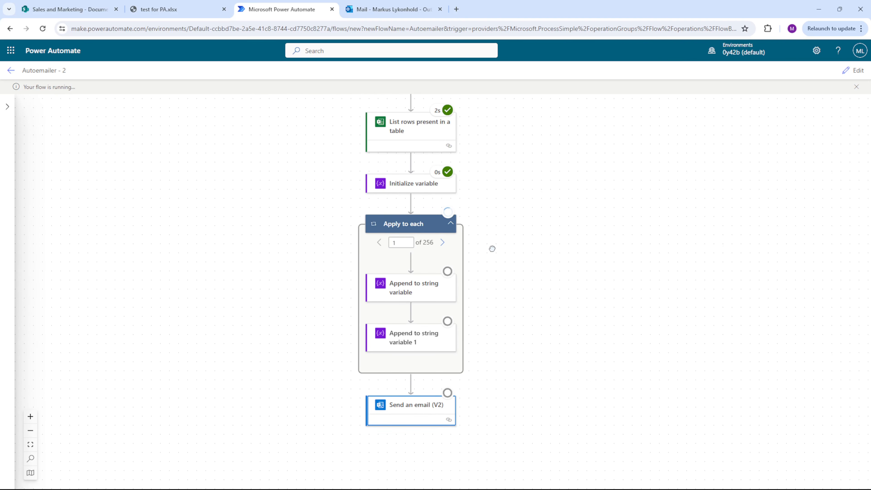
Step: Check the run status of each action and open the received email "New email for you" in Outlook to see its recipients
left_click_drag(501, 239, 494, 283)
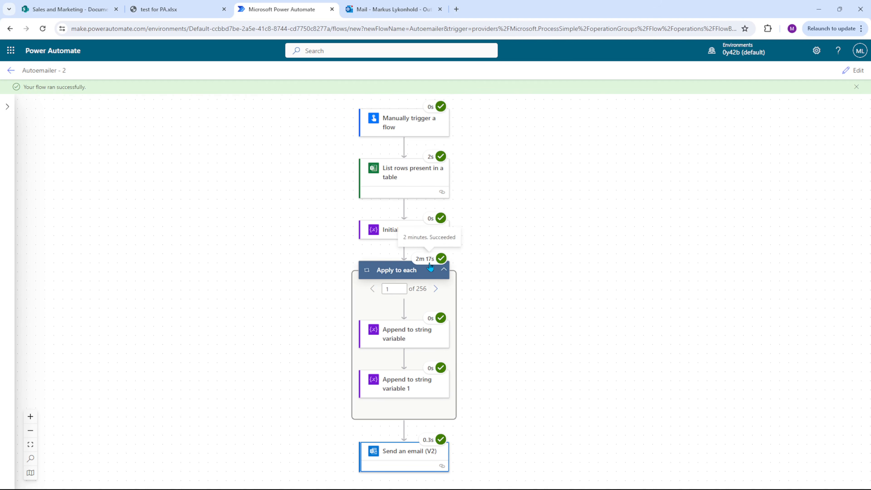
left_click_drag(478, 256, 472, 236)
left_click_drag(493, 167, 501, 210)
left_click_drag(522, 283, 507, 253)
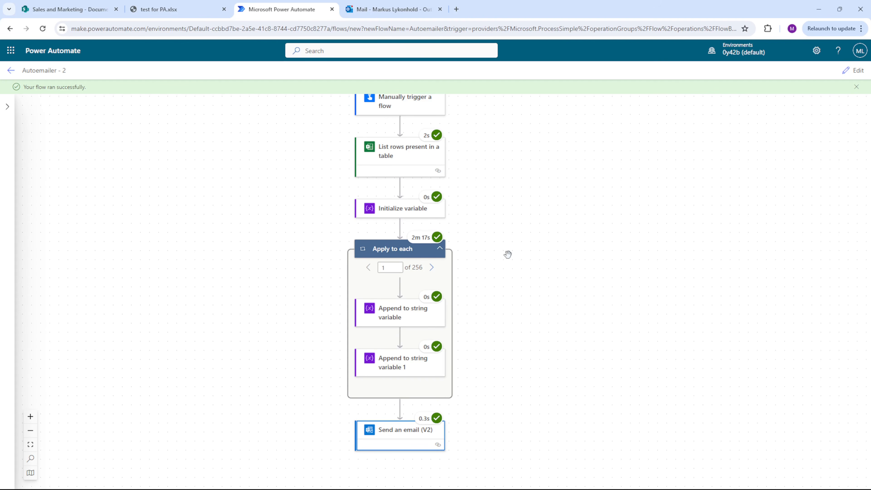
left_click(386, 9)
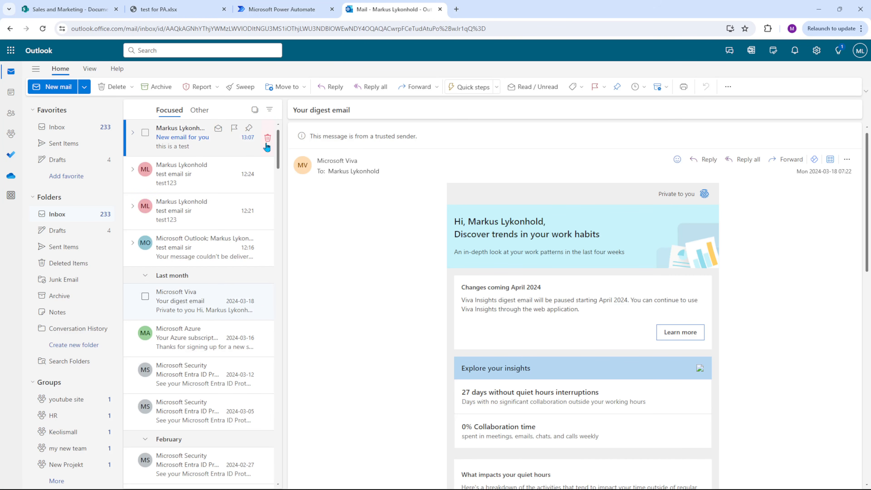
left_click(187, 147)
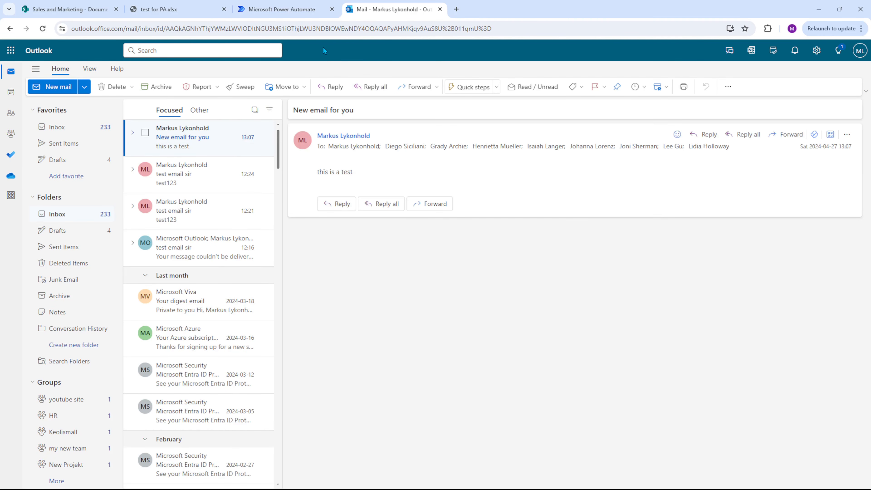
Step: Inspect the rows marked yes in the Approved column of test for PA.xlsx
left_click(294, 11)
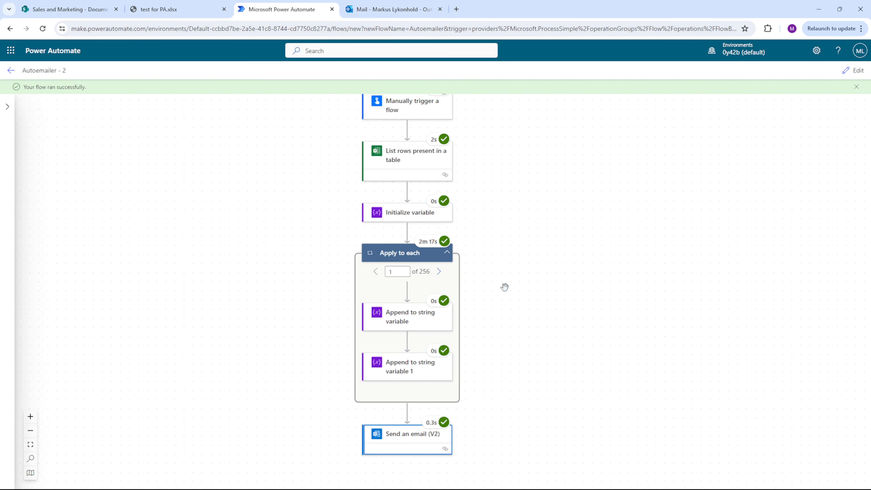
left_click(188, 14)
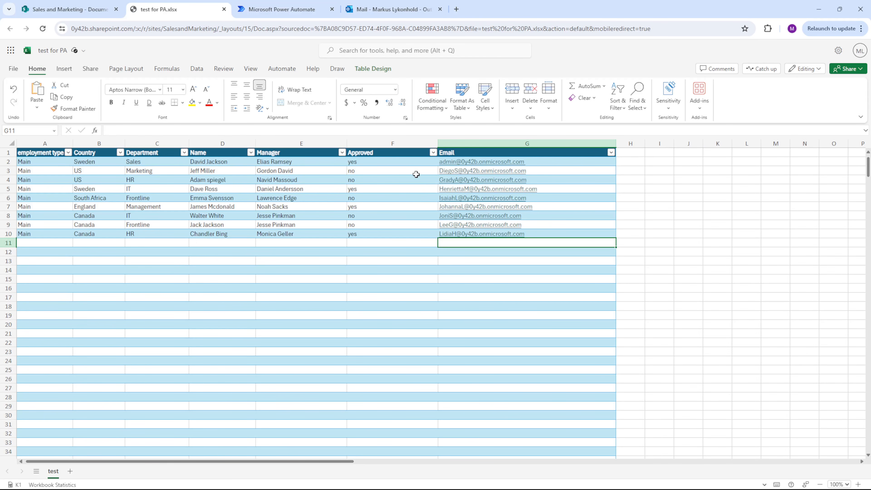
left_click(398, 163)
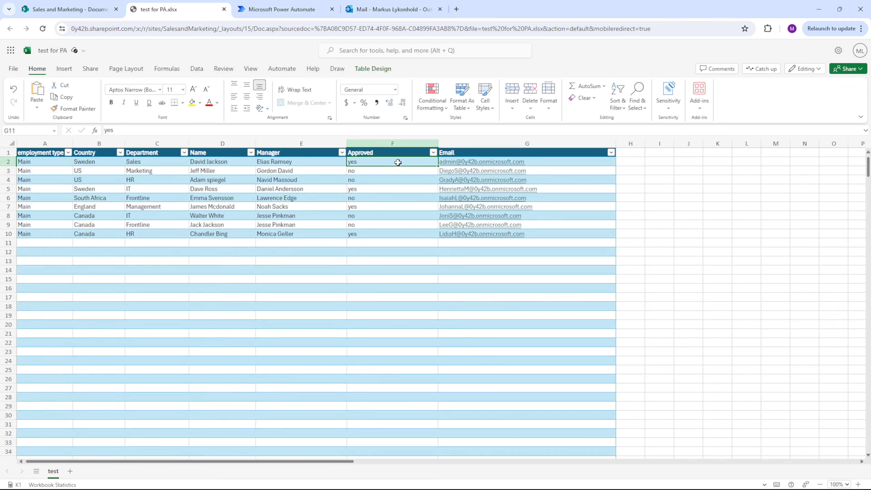
left_click(367, 190)
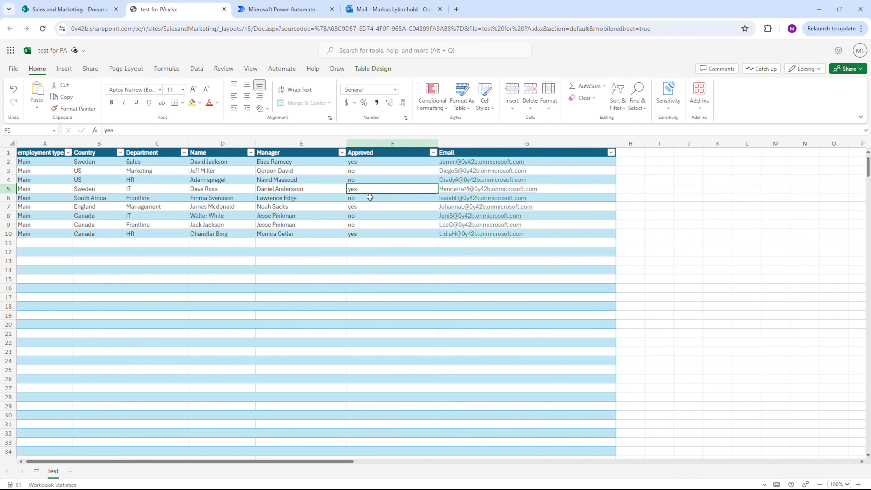
left_click(366, 206)
left_click(367, 237)
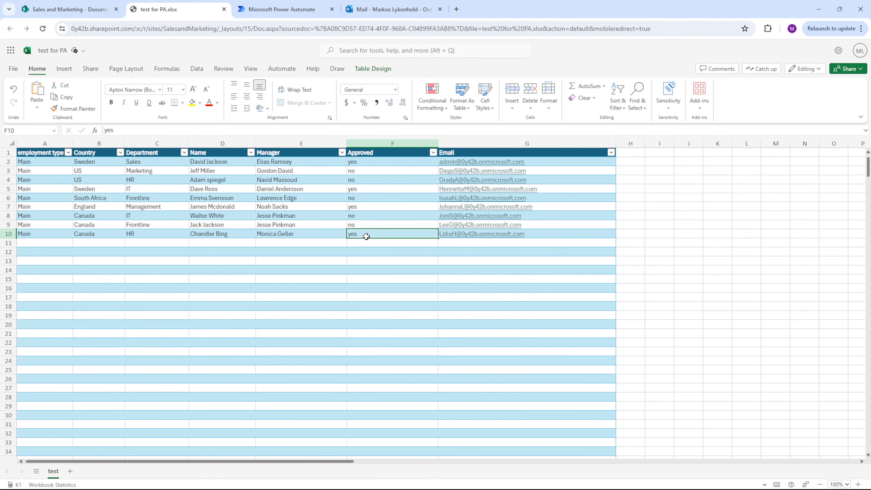
Step: Return to Power Automate, reopen the Autoemailer flow for editing, and add a Condition control as the first action inside the Apply to each loop
left_click(293, 13)
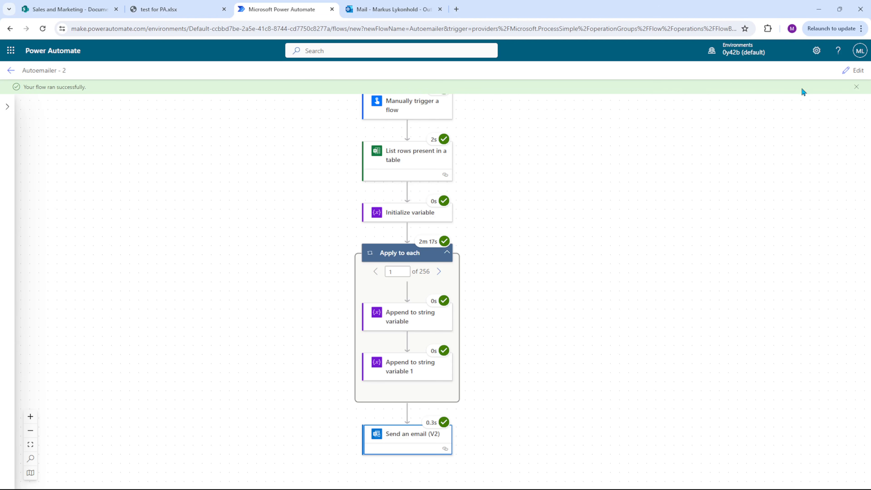
left_click(853, 70)
left_click_drag(625, 166, 632, 156)
left_click_drag(572, 215, 595, 189)
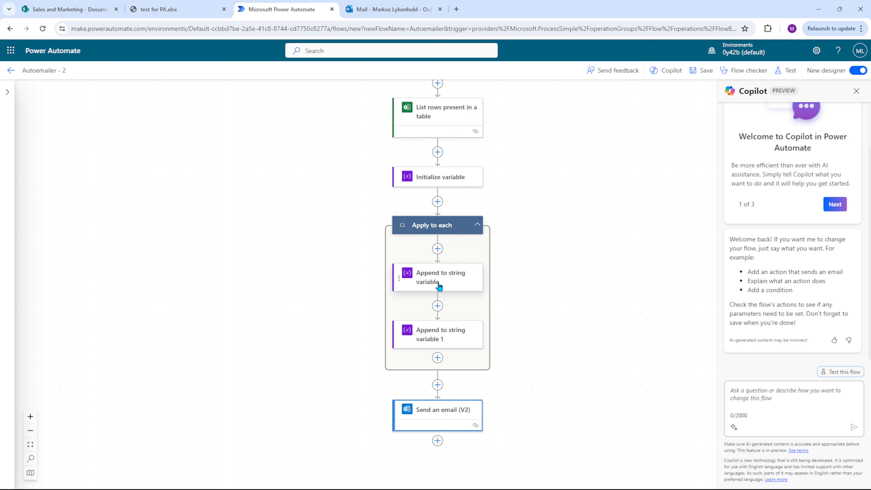
left_click(437, 252)
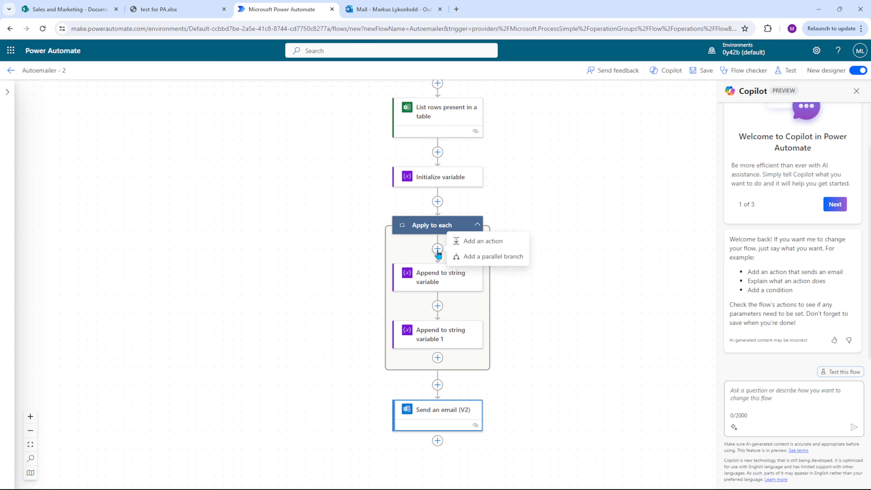
left_click(467, 242)
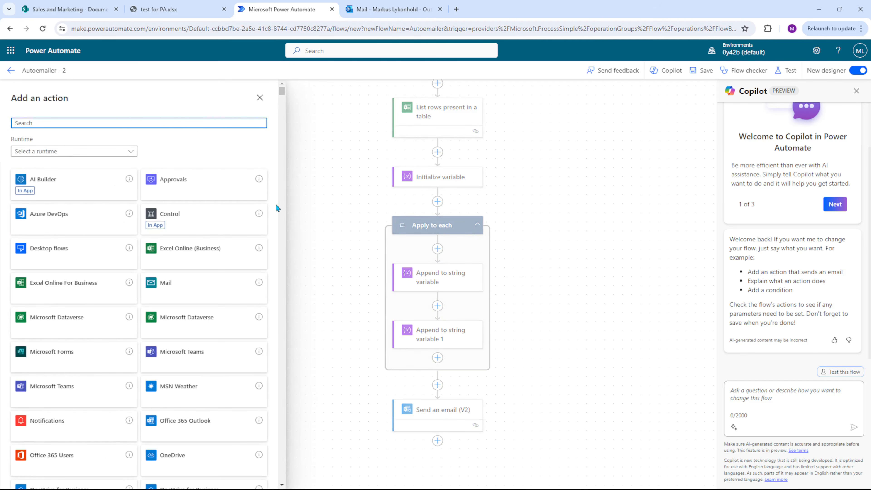
left_click(197, 218)
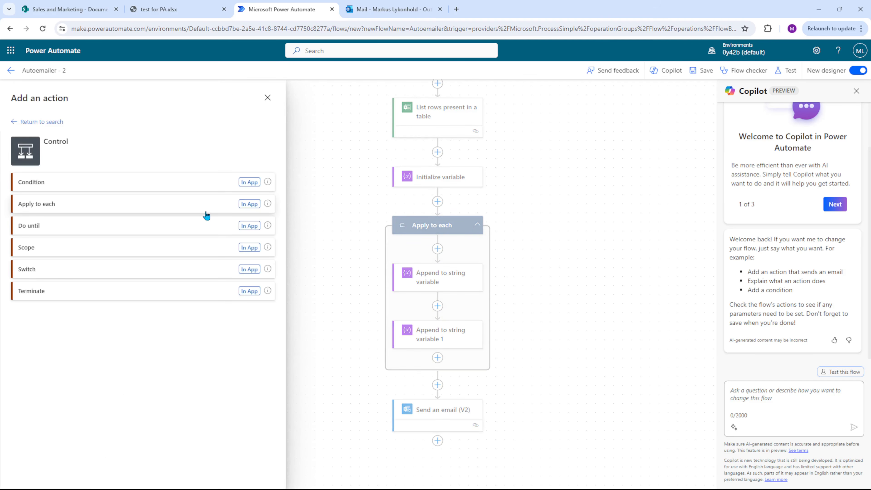
left_click(37, 183)
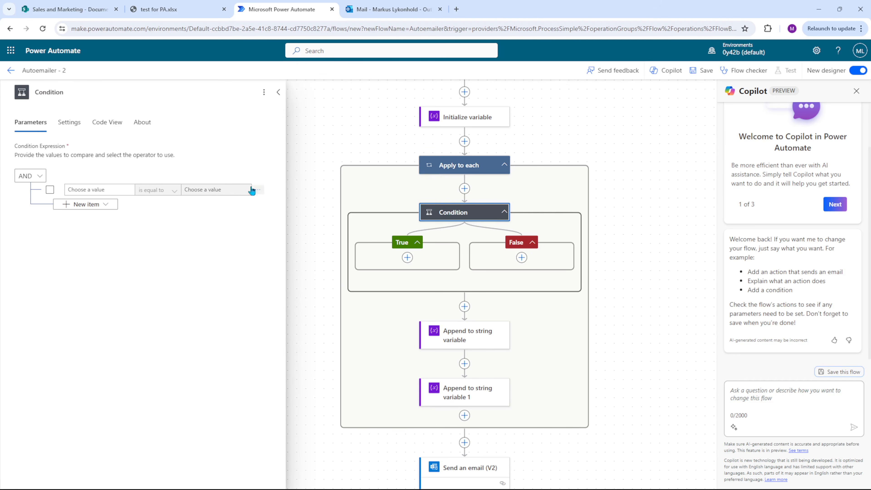
Step: Set the condition so that the table's Approved value is equal to yes, checking it against the Approved column in test for PA.xlsx
left_click(105, 190)
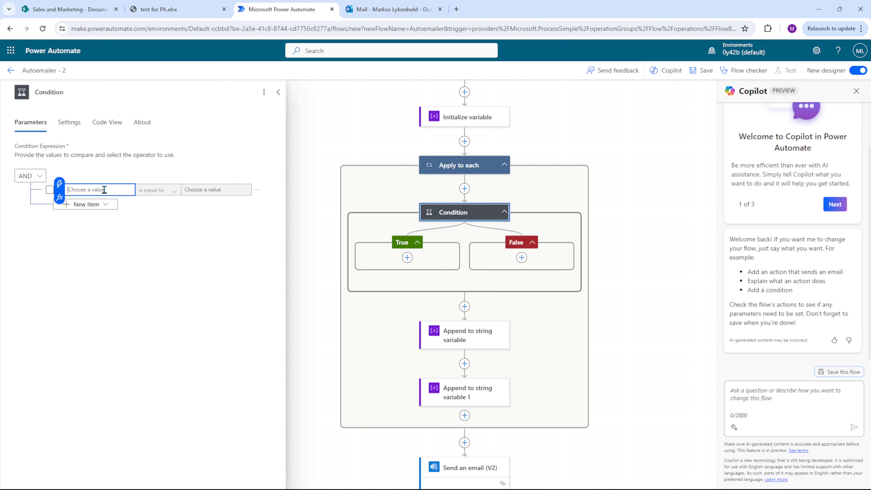
left_click(60, 185)
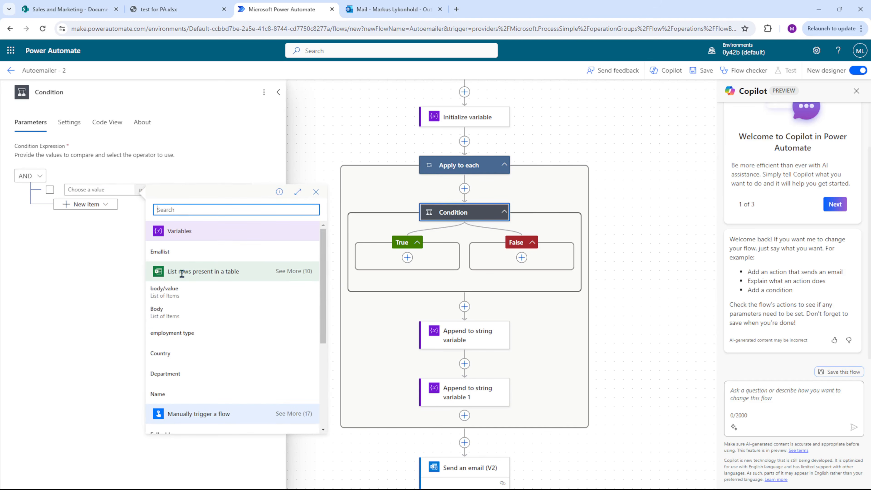
left_click(295, 272)
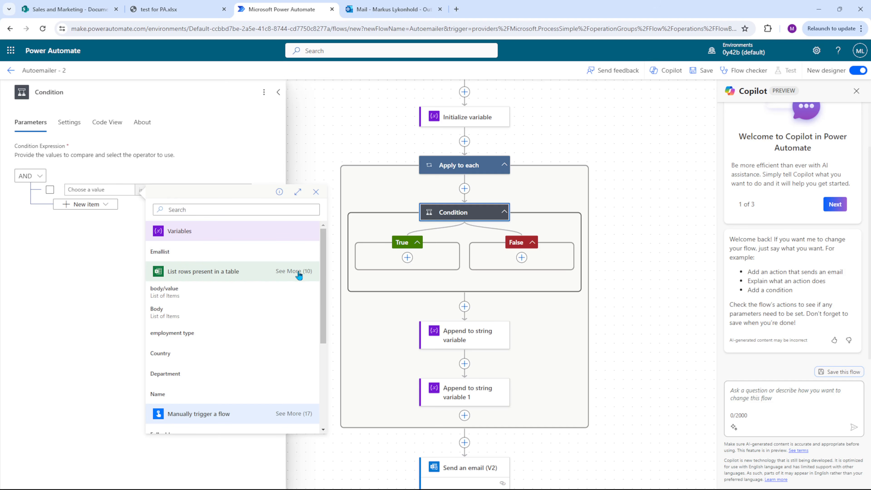
scroll(270, 271, "down", 5)
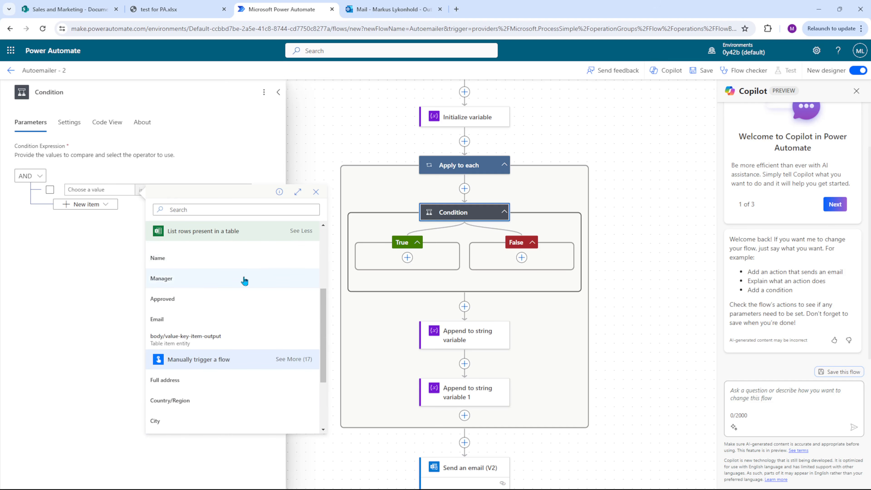
scroll(184, 346, "up", 1)
left_click(179, 345)
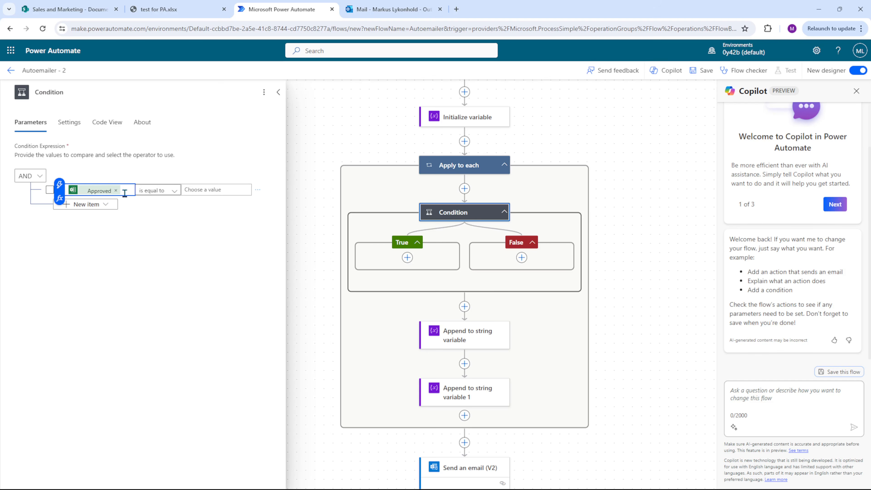
left_click(198, 190)
type("yes")
left_click(208, 211)
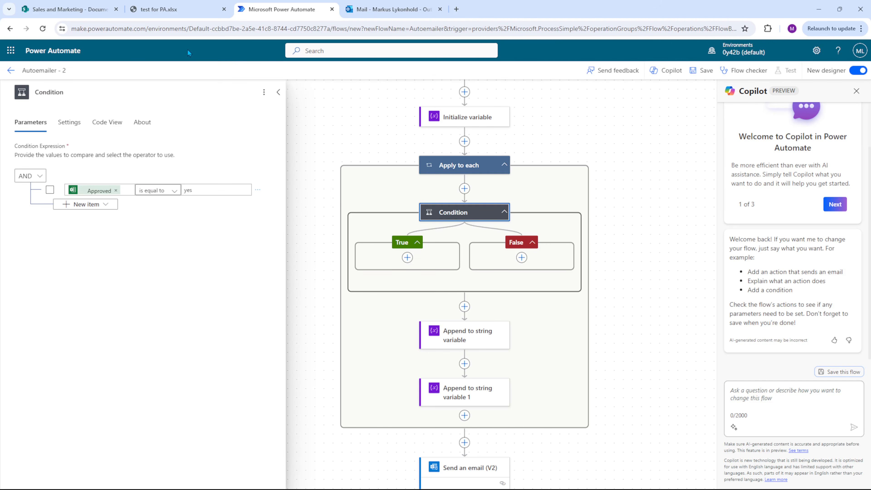
left_click(165, 9)
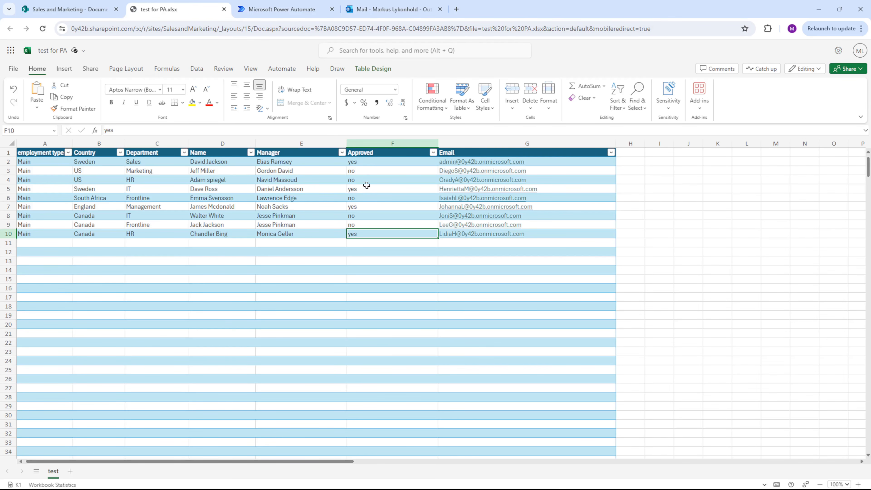
left_click(289, 12)
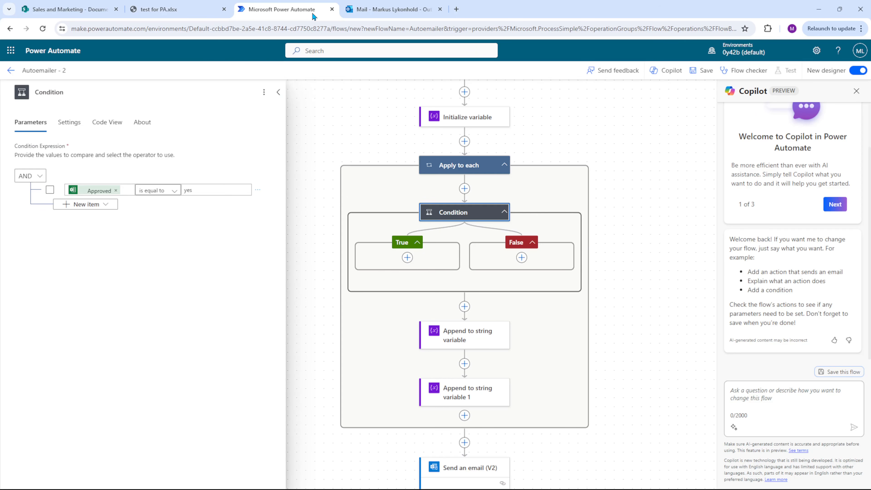
Step: Move both Append to string variable actions into the True branch of the condition
left_click(314, 168)
left_click_drag(414, 342, 366, 268)
left_click_drag(412, 395, 366, 327)
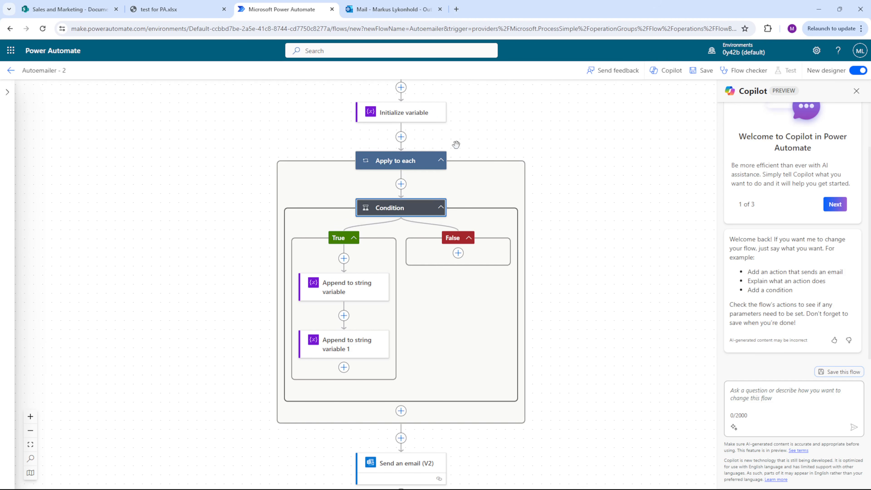
Step: Review the first Append to string variable action's settings and the flow's structure from the loop through the condition to the email action
scroll(445, 142, "up", 3)
scroll(455, 128, "down", 3)
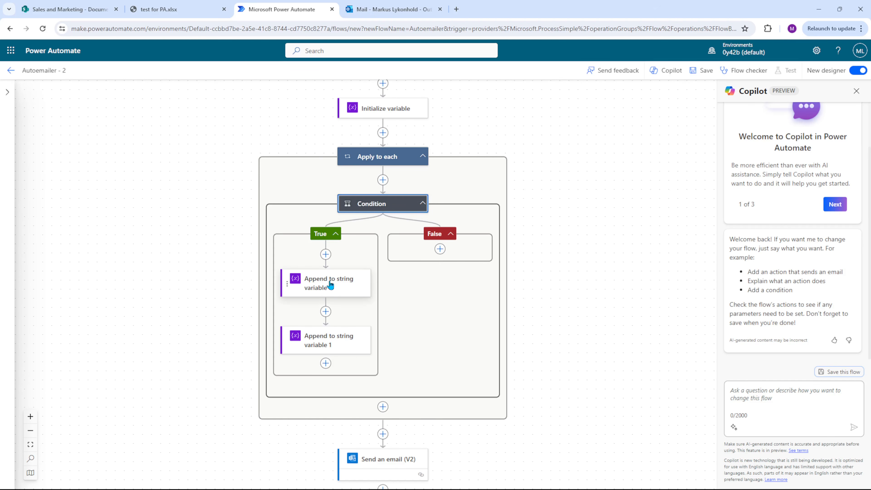
left_click(329, 288)
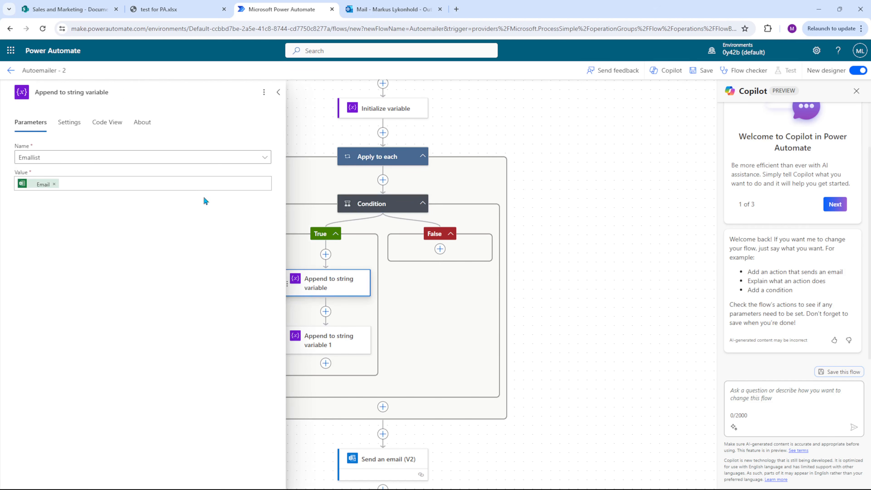
left_click(556, 289)
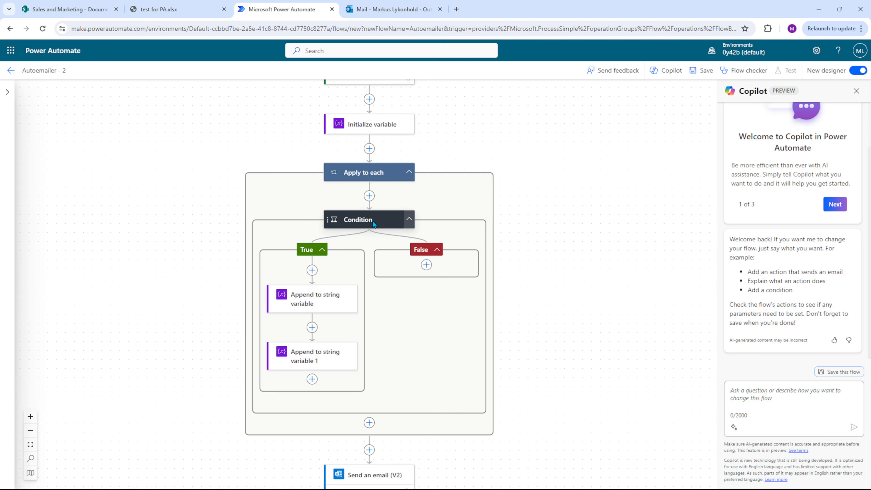
scroll(427, 285, "down", 2)
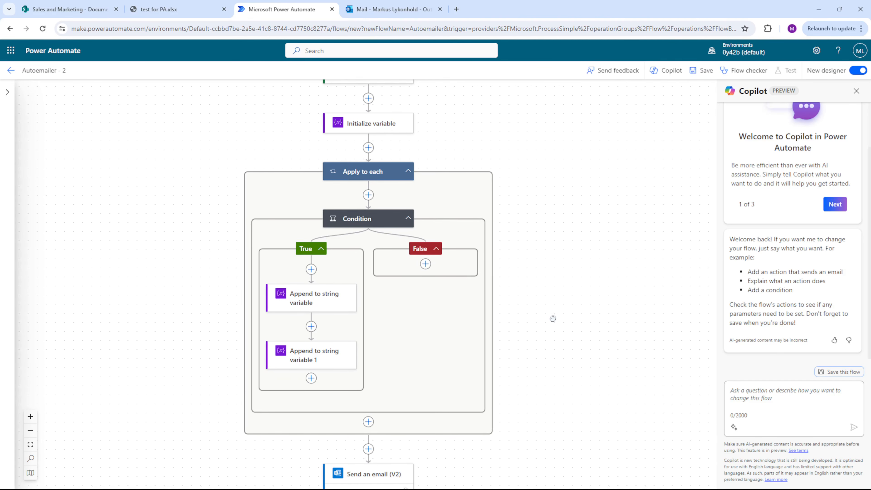
scroll(505, 263, "up", 1)
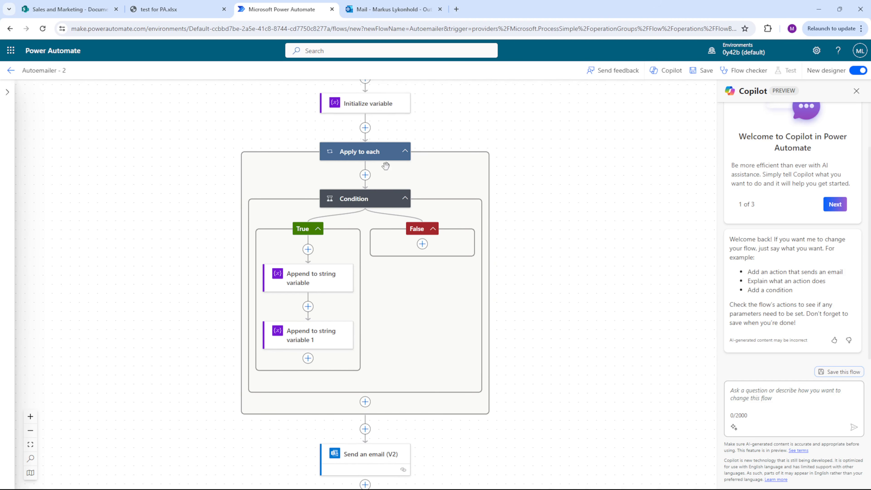
scroll(425, 384, "down", 1)
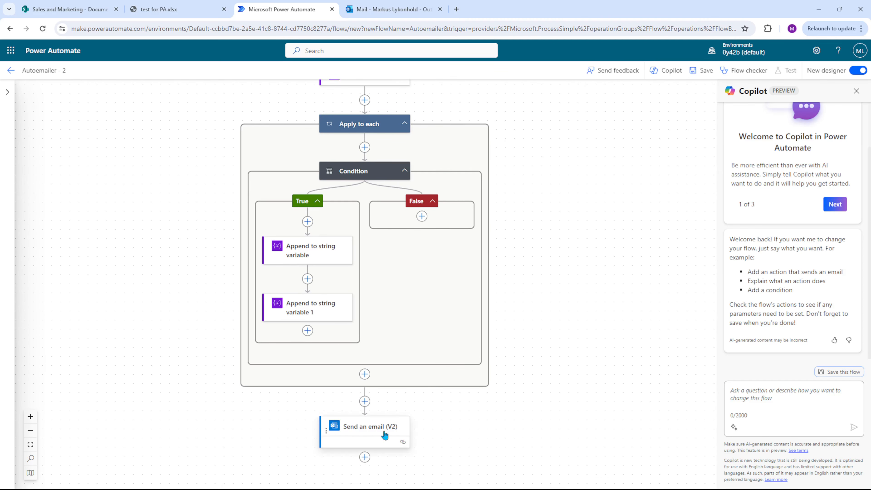
scroll(537, 198, "up", 2)
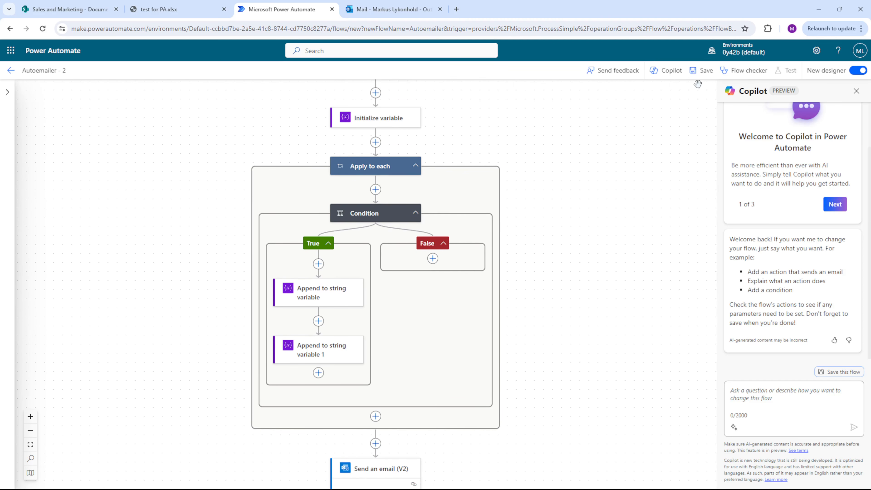
Step: Save the flow with its new condition and run it as a manual test
left_click(700, 71)
left_click(786, 70)
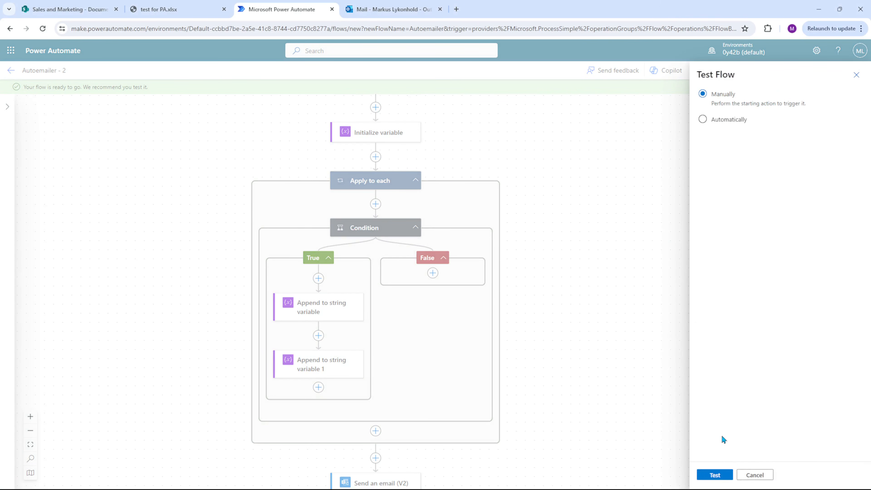
left_click(719, 475)
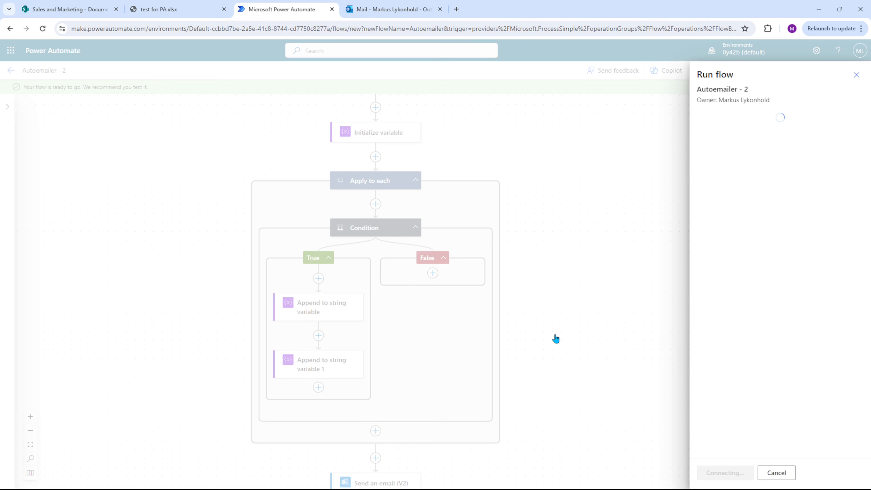
left_click(713, 473)
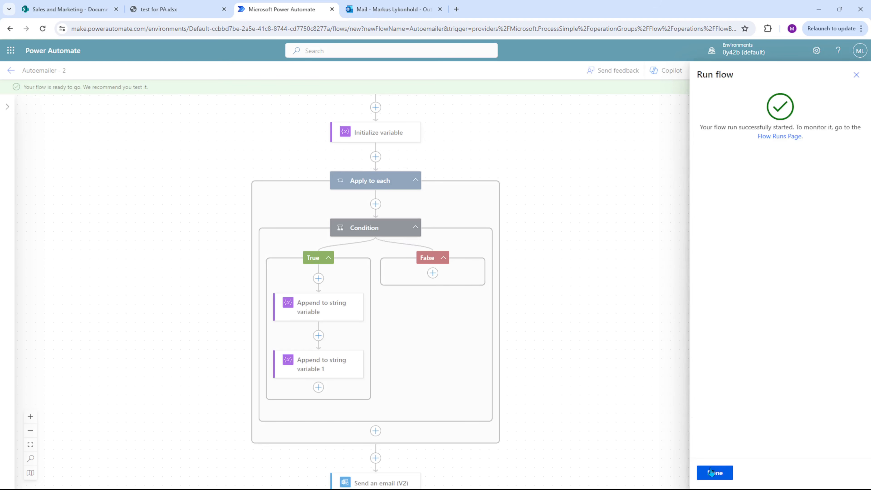
left_click(715, 473)
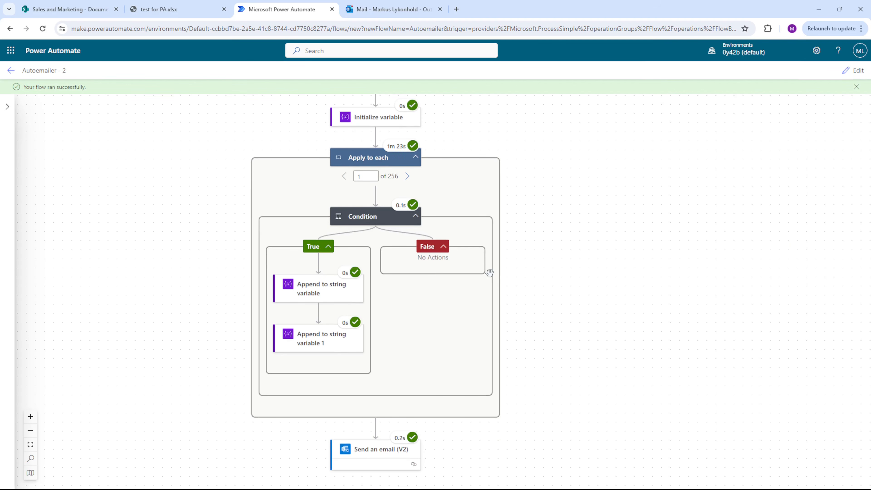
Step: Check the run status of the loop and condition, and open the newest "New email for you" message in Outlook to see its recipients
left_click_drag(537, 251, 537, 262)
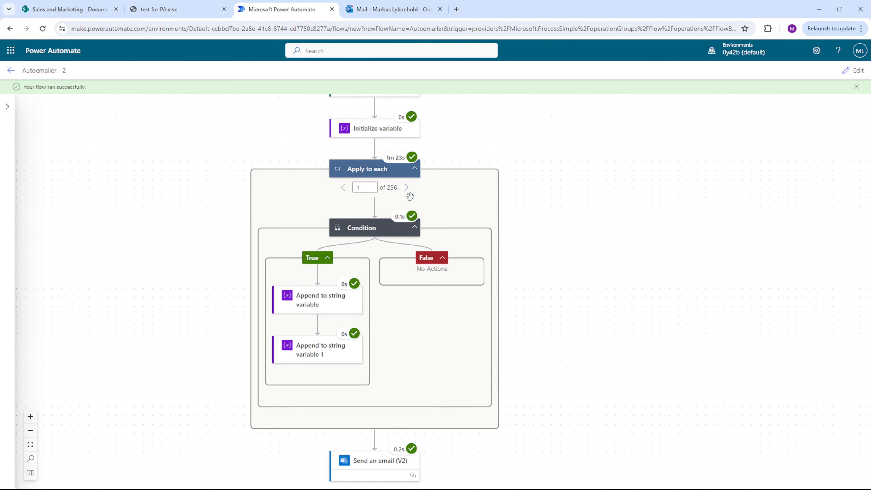
left_click_drag(500, 194, 524, 207)
left_click(377, 10)
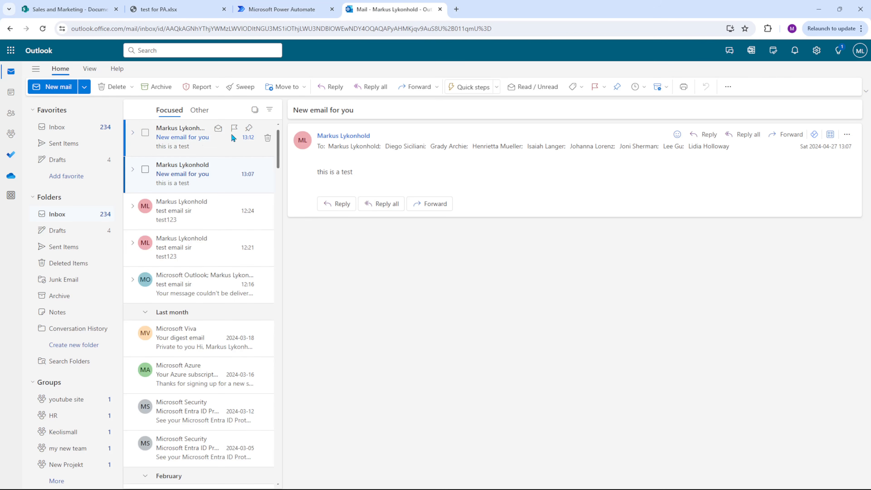
left_click(188, 142)
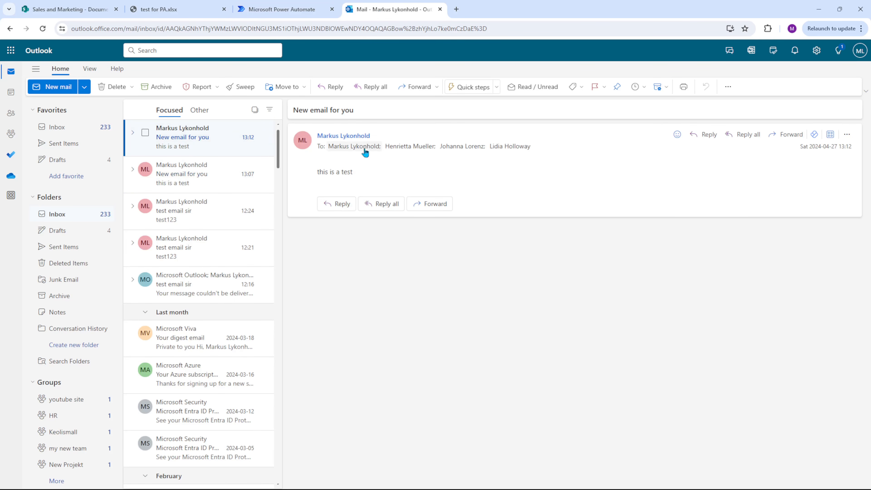
Step: Compare the email's recipients with the approved rows in test for PA.xlsx and view the signed-in account's details
left_click(290, 10)
left_click(202, 11)
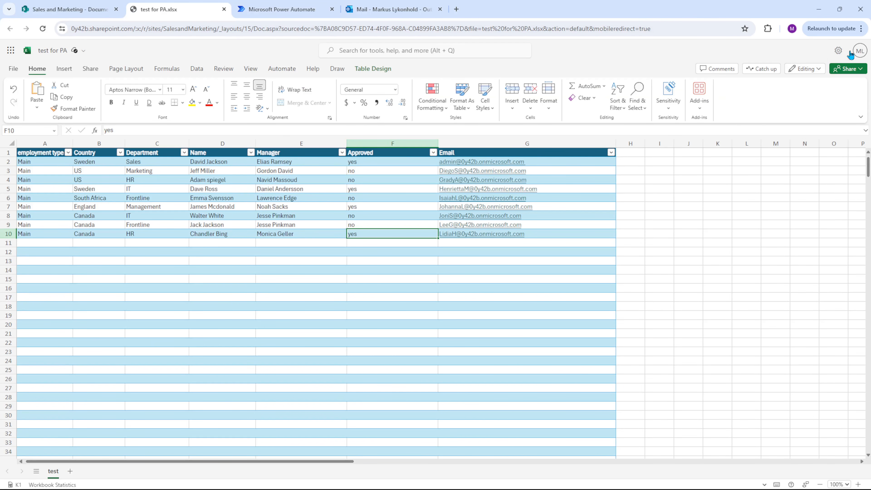
left_click(859, 50)
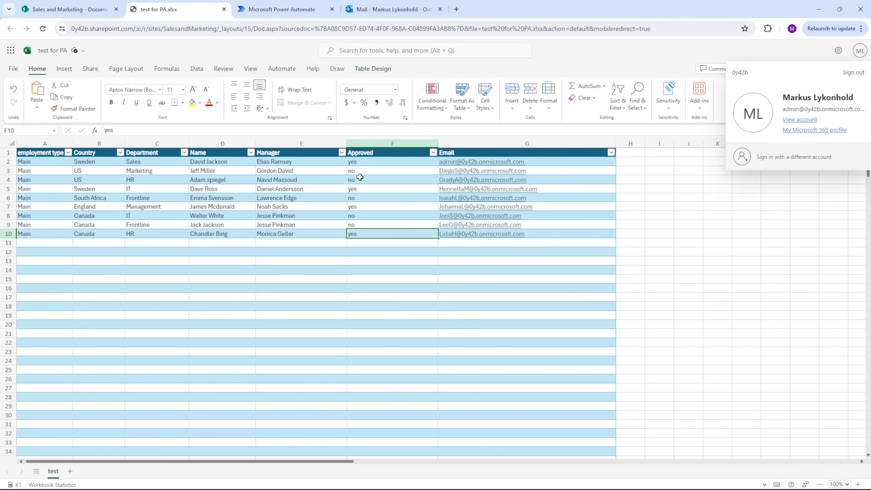